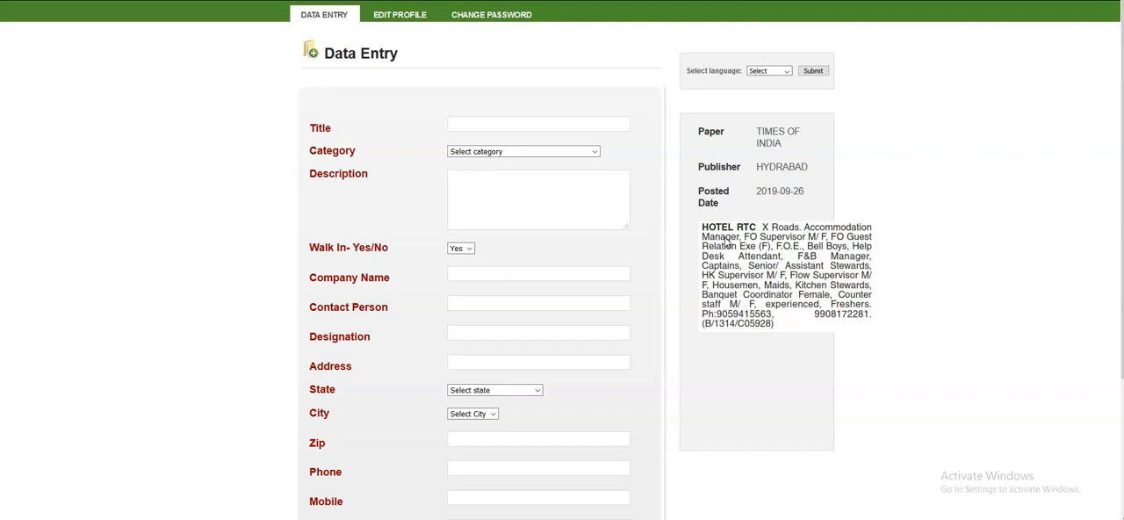
# - Enter "WANTED ACCOMMODATION MANAGER" as the title of the job entry
pyautogui.click(533, 125)
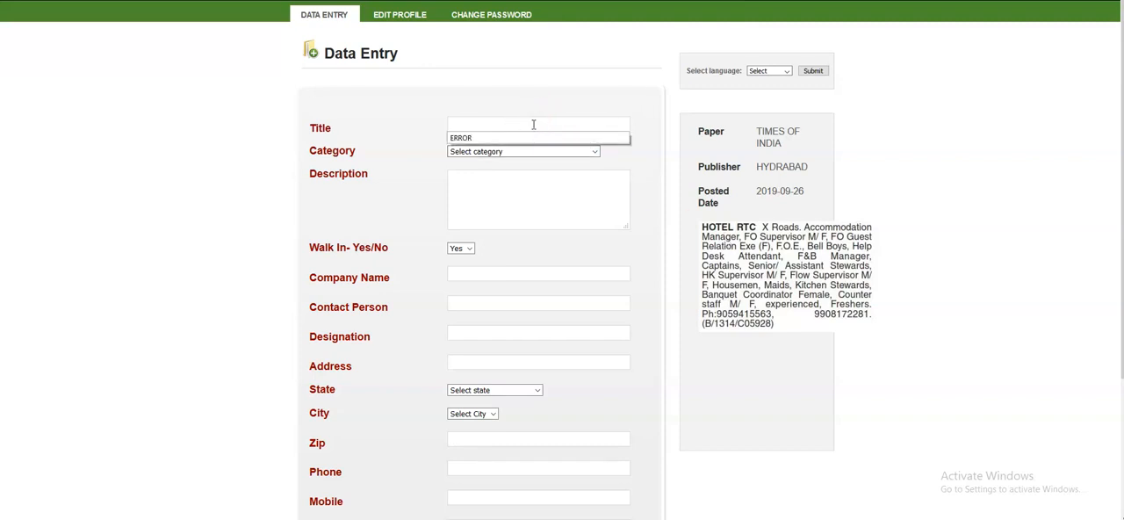
pyautogui.write('WANTED')
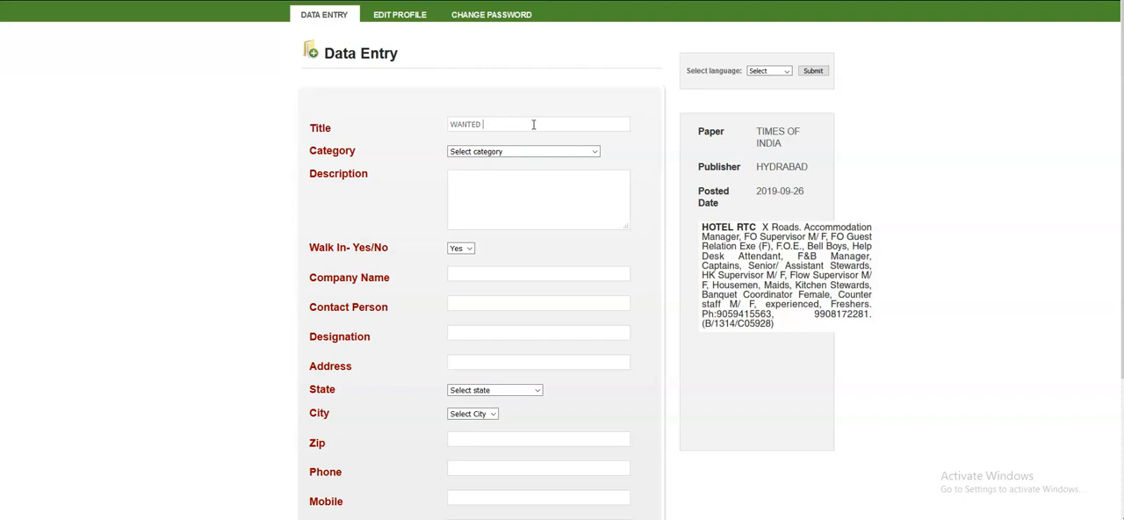
pyautogui.write('ACCOMMODATION MANAGER')
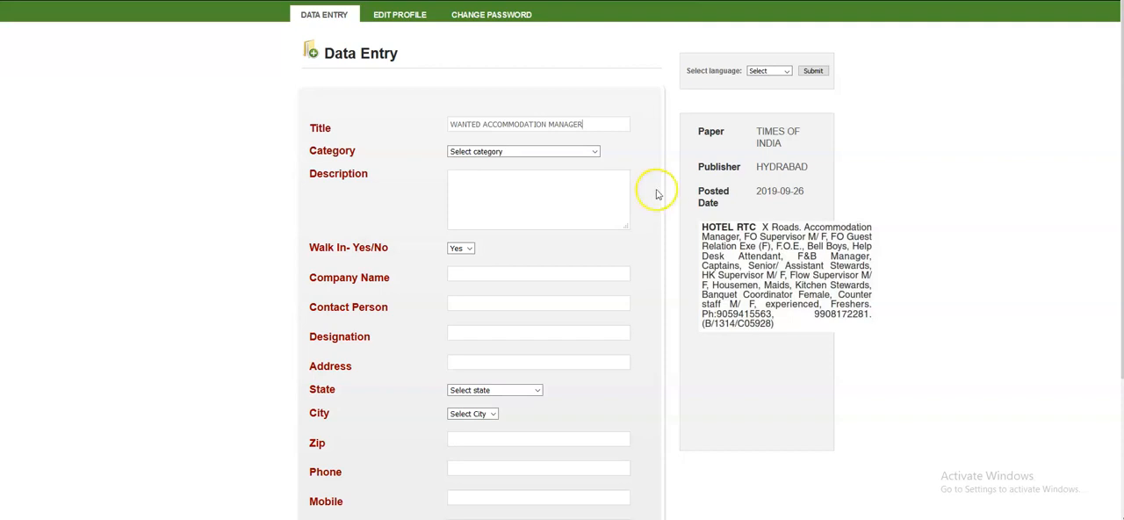
# - Find and choose Manager as the entry's category
pyautogui.click(594, 152)
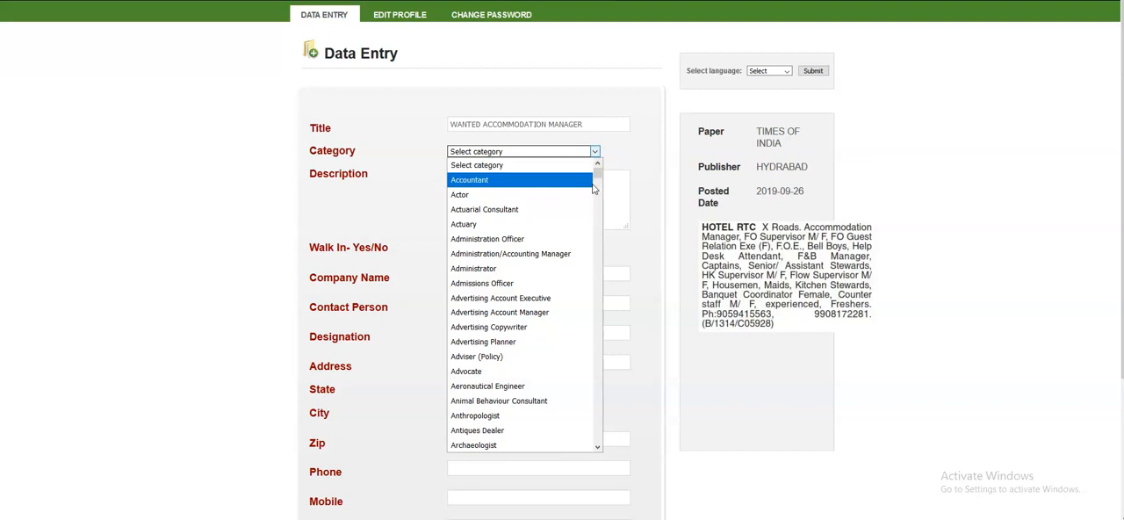
pyautogui.press('Down')
pyautogui.press('Down')
pyautogui.press('Down')
pyautogui.press('Down')
pyautogui.press('Down')
pyautogui.press('Down')
pyautogui.press('Down')
pyautogui.press('Down')
pyautogui.press('Down')
pyautogui.press('Down')
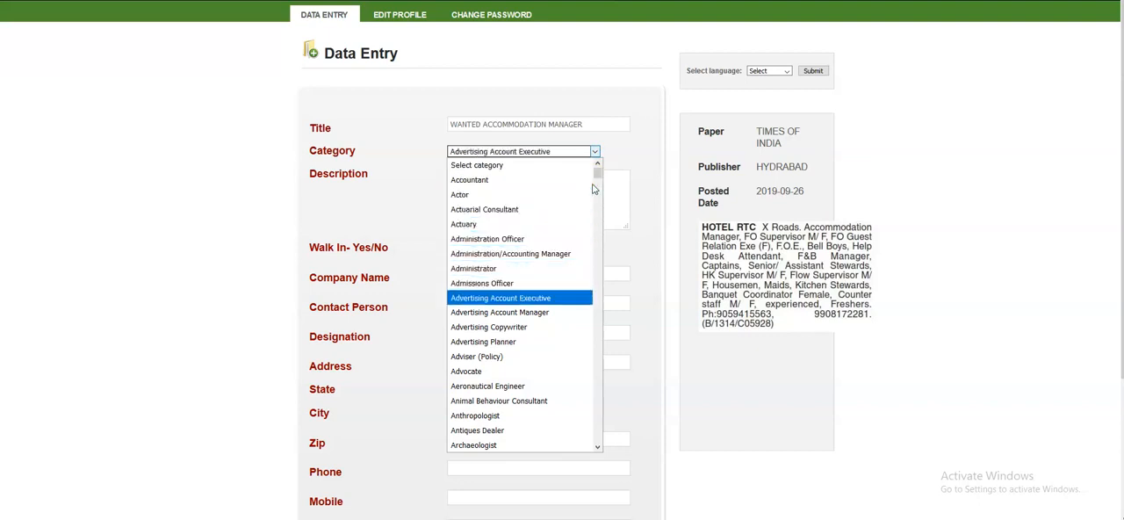
pyautogui.press('Down')
pyautogui.press('Down')
pyautogui.press('Down')
pyautogui.press('Down')
pyautogui.press('Down')
pyautogui.press('Down')
pyautogui.press('Down')
pyautogui.press('Down')
pyautogui.press('Down')
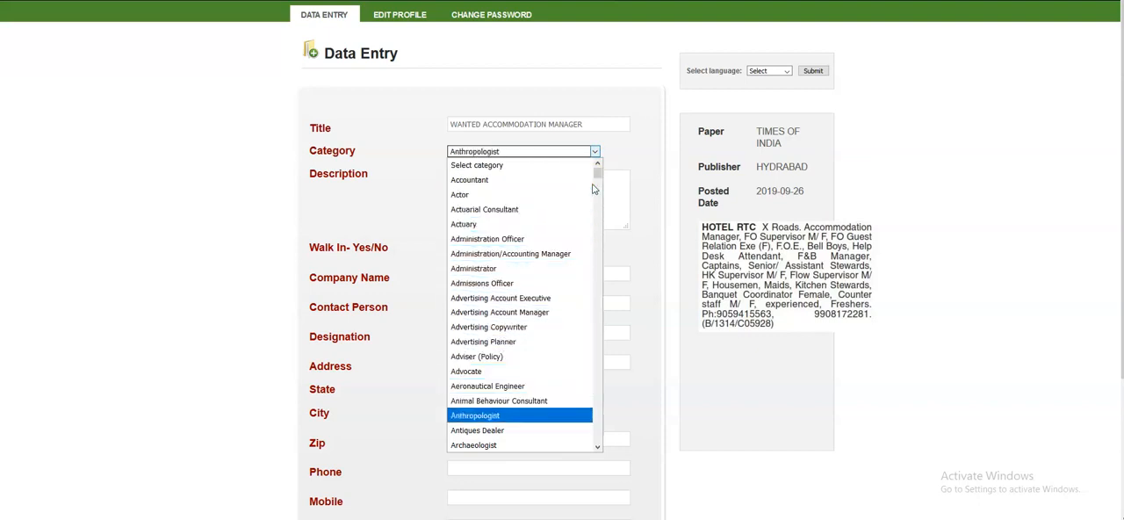
pyautogui.press('Down')
pyautogui.press('Down')
pyautogui.press('Down')
pyautogui.press('Down')
pyautogui.press('Down')
pyautogui.press('Down')
pyautogui.press('Down')
pyautogui.press('Down')
pyautogui.press('Down')
pyautogui.press('Down')
pyautogui.press('Down')
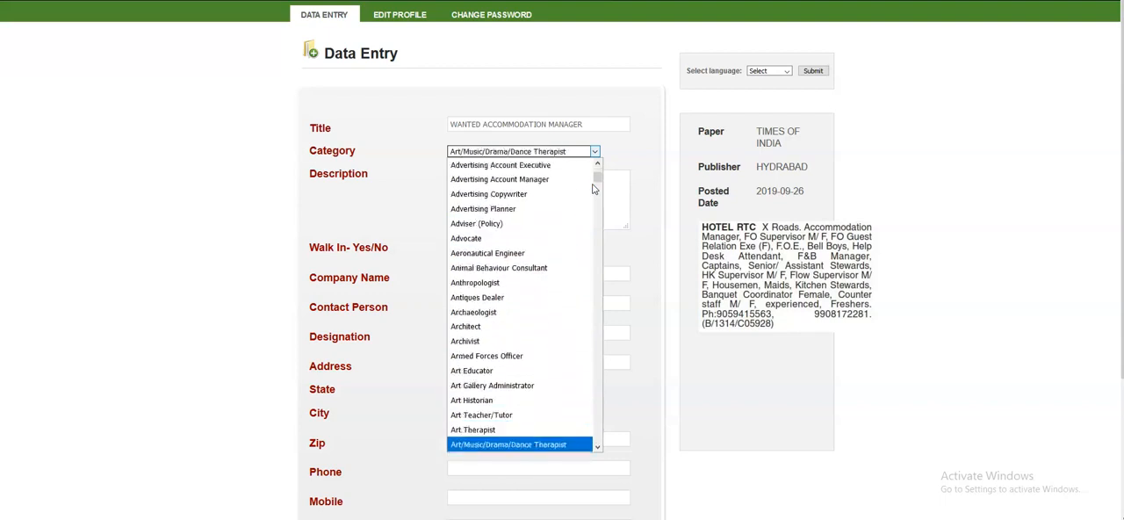
pyautogui.press('Down')
pyautogui.press('Down')
pyautogui.press('Down')
pyautogui.press('Down')
pyautogui.press('Down')
pyautogui.press('Down')
pyautogui.press('Down')
pyautogui.press('Down')
pyautogui.press('Down')
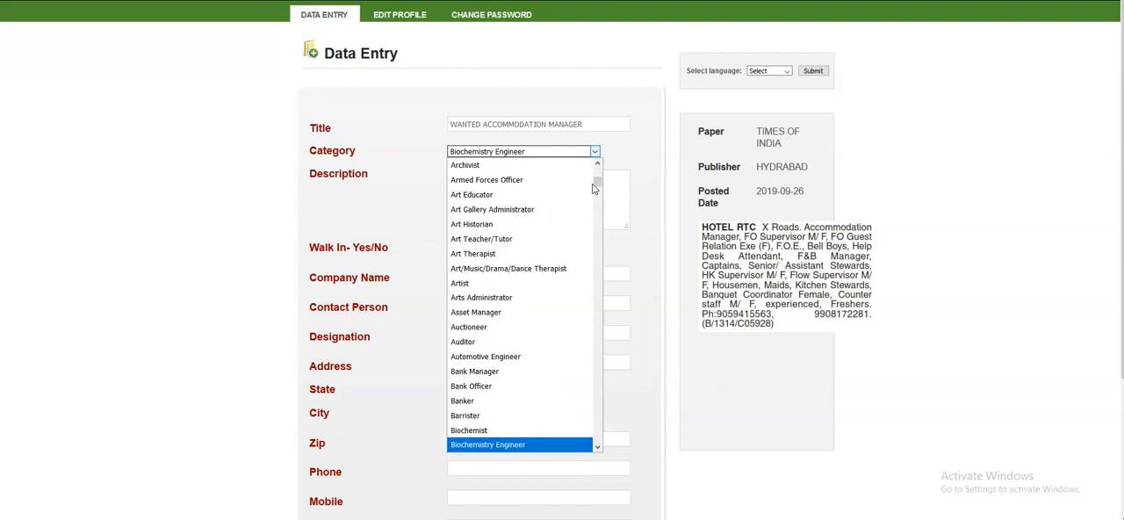
pyautogui.press('End')
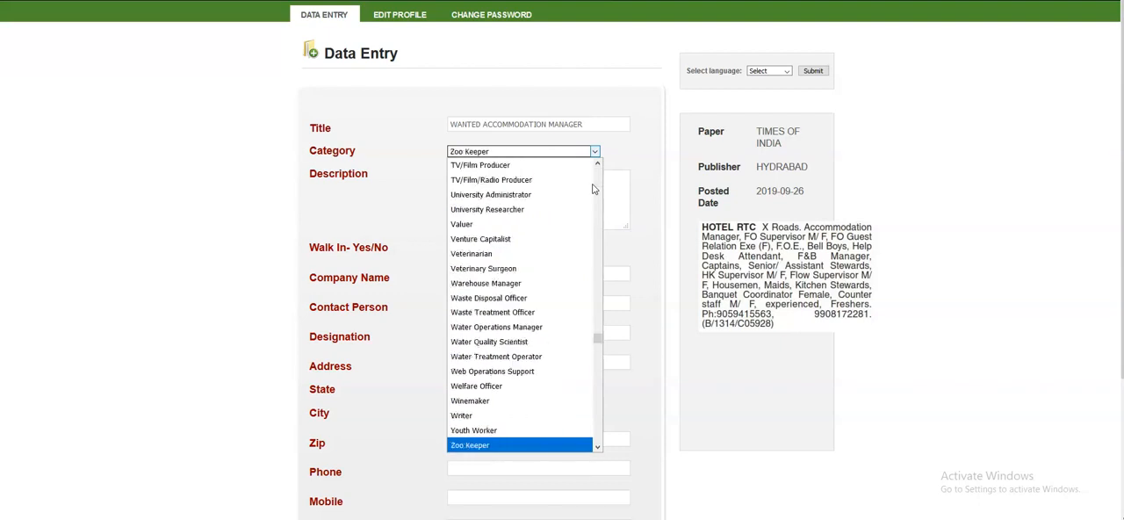
pyautogui.press('Up')
pyautogui.press('Up')
pyautogui.press('Up')
pyautogui.press('Up')
pyautogui.press('Up')
pyautogui.press('Up')
pyautogui.press('Up')
pyautogui.press('Up')
pyautogui.press('Up')
pyautogui.press('Up')
pyautogui.press('Up')
pyautogui.press('Up')
pyautogui.press('Up')
pyautogui.press('Up')
pyautogui.press('Up')
pyautogui.press('Up')
pyautogui.press('Up')
pyautogui.press('Up')
pyautogui.press('Up')
pyautogui.press('Up')
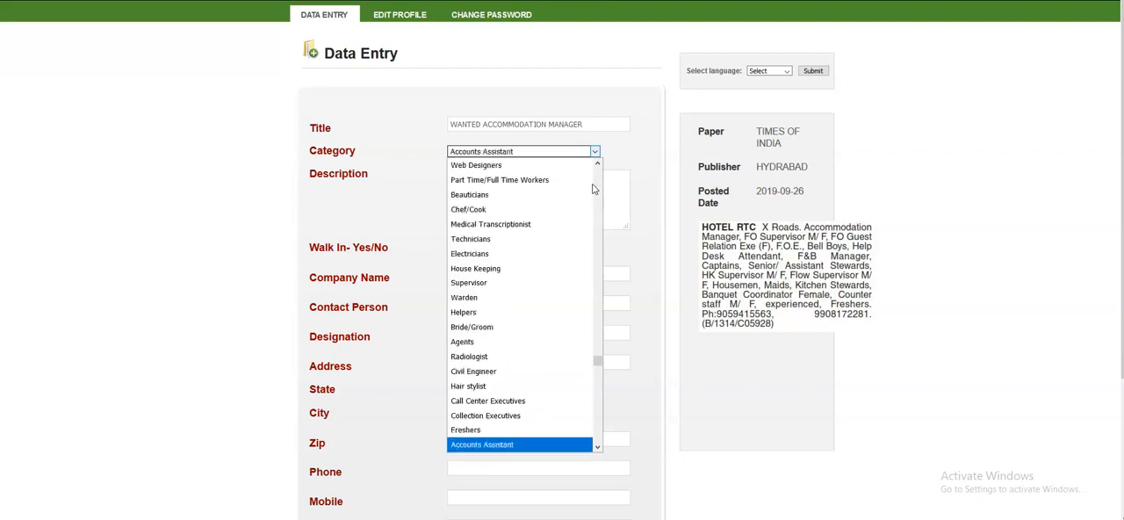
pyautogui.press('Up')
pyautogui.press('Up')
pyautogui.press('Up')
pyautogui.press('Up')
pyautogui.press('Up')
pyautogui.press('Up')
pyautogui.press('Up')
pyautogui.press('Up')
pyautogui.press('Up')
pyautogui.press('Up')
pyautogui.press('Up')
pyautogui.press('Up')
pyautogui.press('Up')
pyautogui.press('Up')
pyautogui.press('Up')
pyautogui.press('Up')
pyautogui.press('Up')
pyautogui.press('Up')
pyautogui.press('Up')
pyautogui.press('Up')
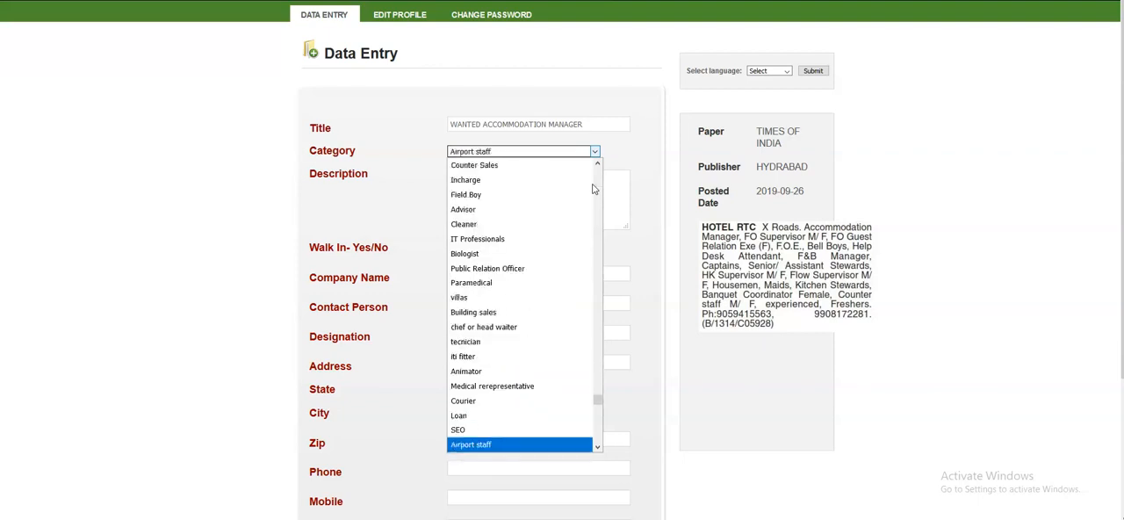
pyautogui.press('Down')
pyautogui.press('Down')
pyautogui.press('Down')
pyautogui.press('Down')
pyautogui.press('Down')
pyautogui.press('Down')
pyautogui.press('Down')
pyautogui.press('Down')
pyautogui.press('Down')
pyautogui.press('Down')
pyautogui.press('Down')
pyautogui.press('Down')
pyautogui.press('Down')
pyautogui.press('Down')
pyautogui.press('Down')
pyautogui.press('Down')
pyautogui.press('Down')
pyautogui.press('Down')
pyautogui.press('Down')
pyautogui.press('Down')
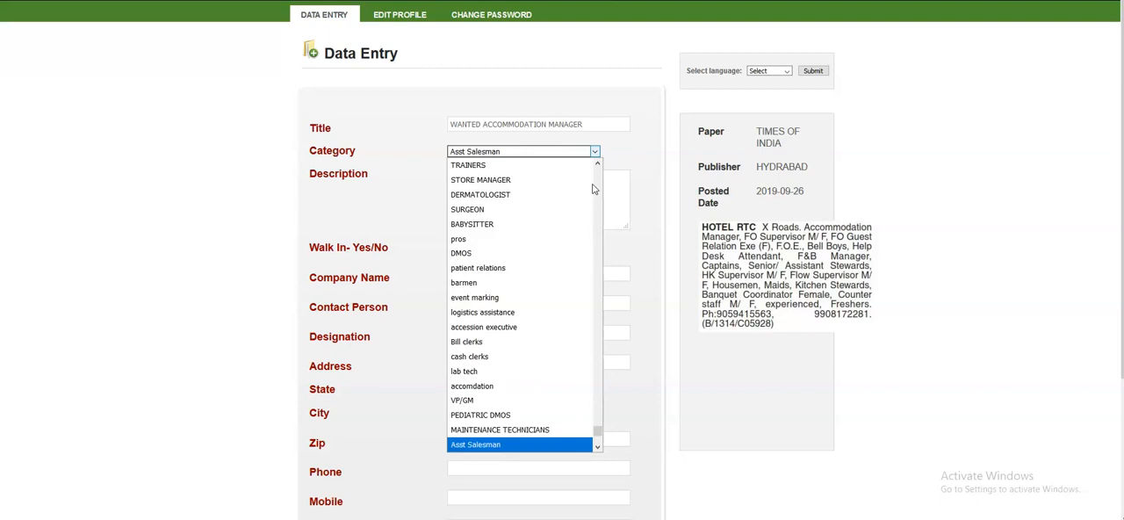
pyautogui.press('m')
pyautogui.press('n')
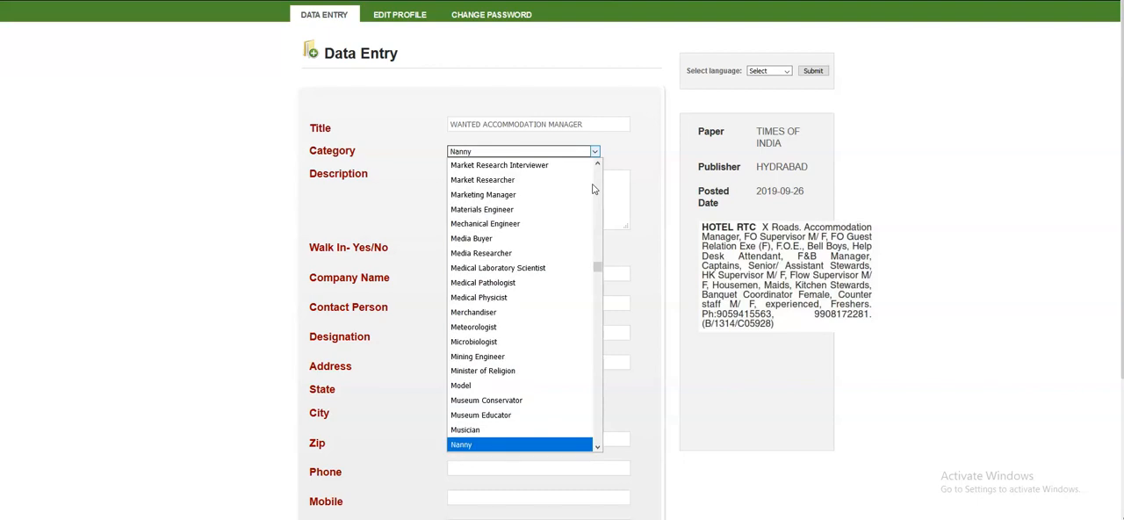
pyautogui.write('man')
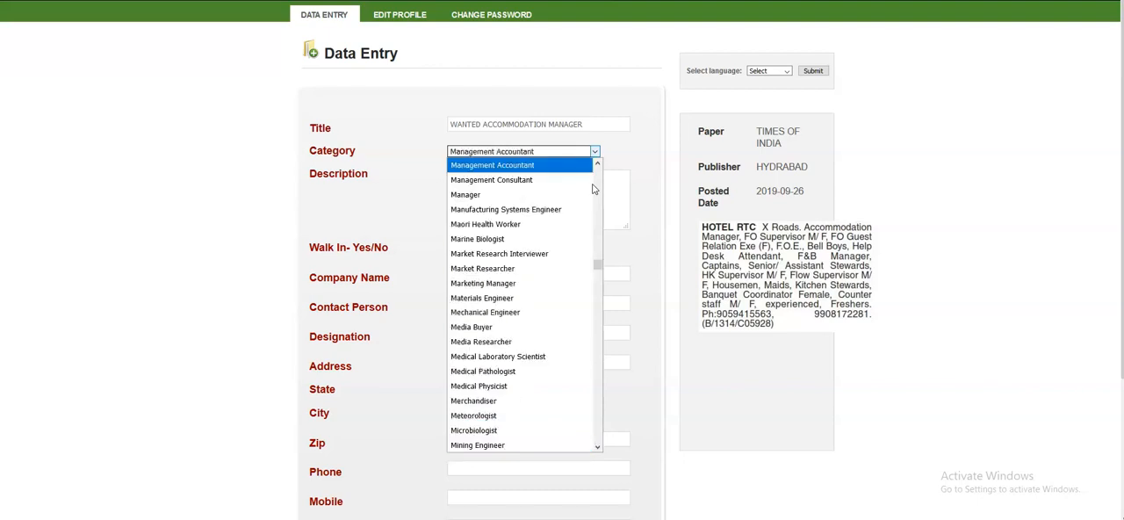
pyautogui.click(473, 194)
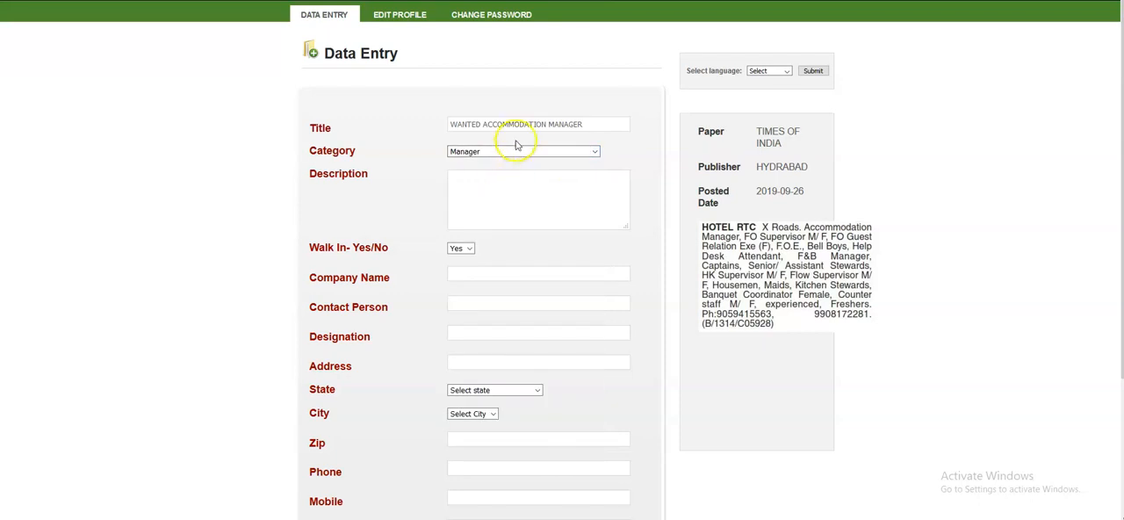
# - Copy the title into the description and add "experienced Freshers" on a second line
pyautogui.click(588, 126)
pyautogui.hotkey('ctrl', 'a')
pyautogui.hotkey('ctrl', 'c')
pyautogui.click(555, 189)
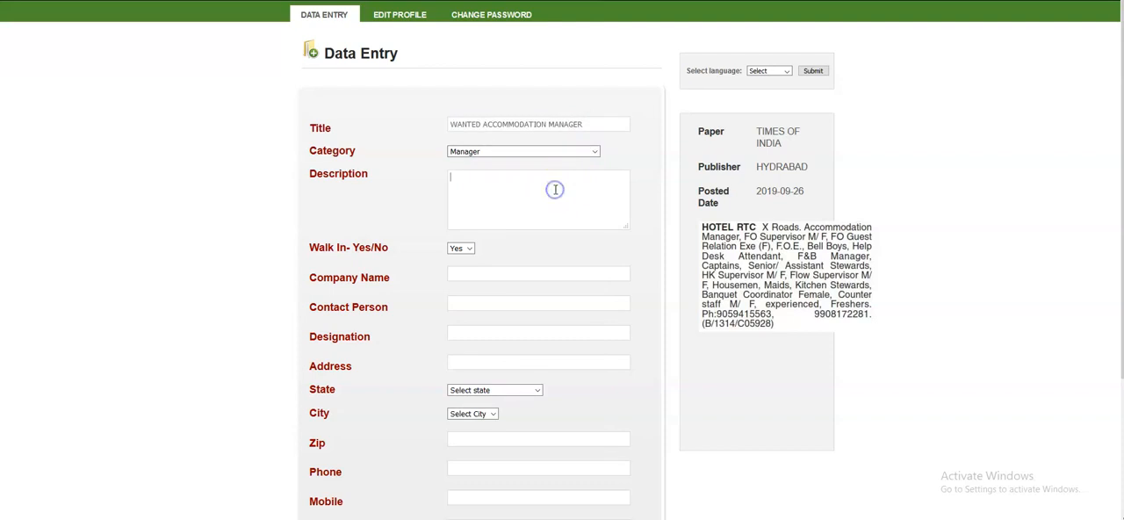
pyautogui.hotkey('ctrl', 'v')
pyautogui.click(571, 195)
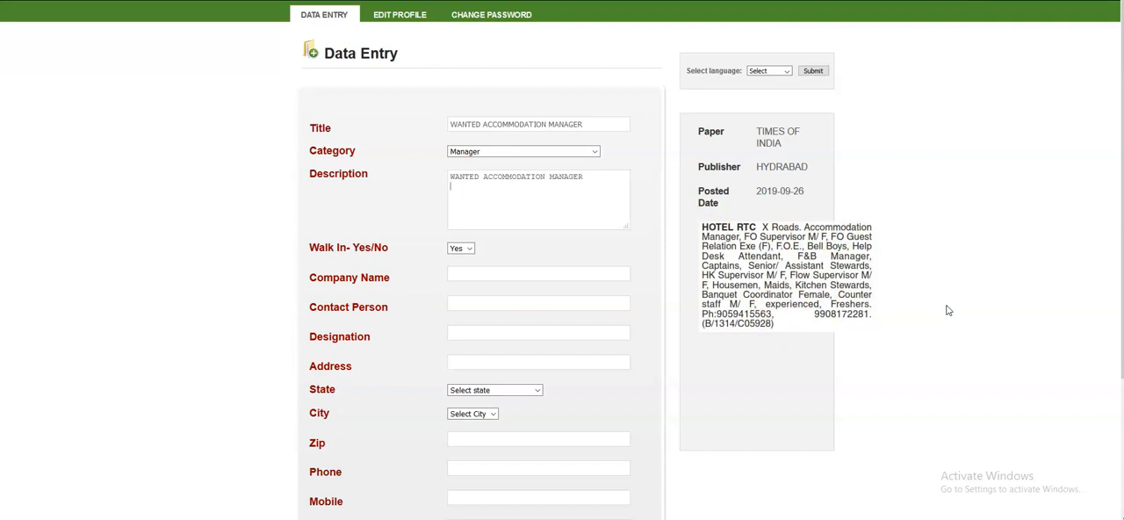
pyautogui.write('xperienced Freshers')
# - Set Walk In to No and enter HOTEL RTC as the company name
pyautogui.press('Tab')
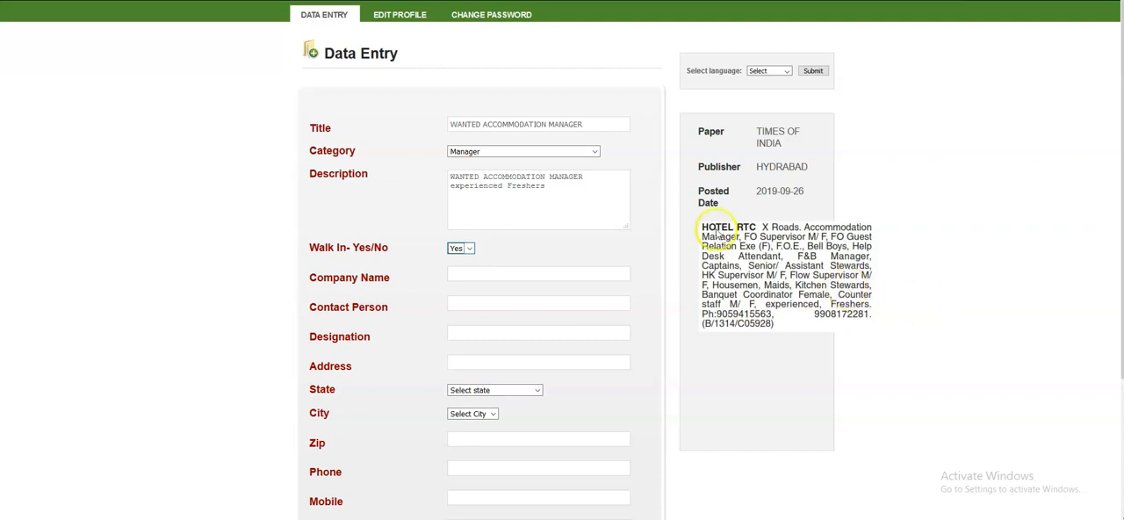
pyautogui.press('Down')
pyautogui.click(484, 275)
pyautogui.write('HOTEL')
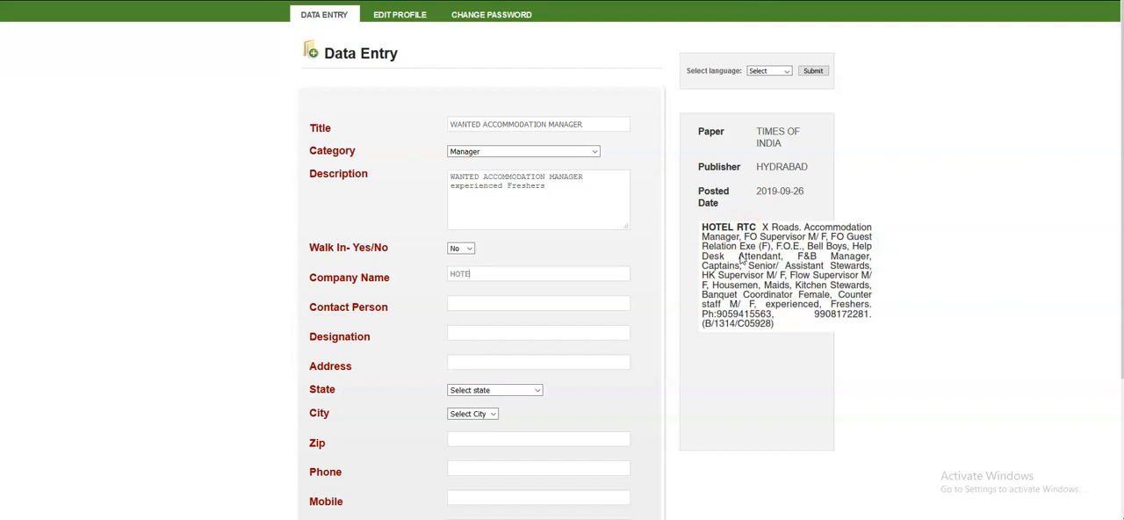
pyautogui.write(' RTC')
# - Try NIL as the company name and restore HOTEL RTC
pyautogui.moveTo(586, 124); pyautogui.dragTo(416, 123)
pyautogui.click(489, 271)
pyautogui.moveTo(494, 274); pyautogui.dragTo(430, 272)
pyautogui.hotkey('ctrl', 'c')
pyautogui.press('BackSpace')
pyautogui.write('NIL')
pyautogui.press('BackSpace')
pyautogui.press('BackSpace')
pyautogui.press('BackSpace')
pyautogui.hotkey('ctrl', 'v')
pyautogui.click(459, 301)
pyautogui.scroll(-1, 830, 265)
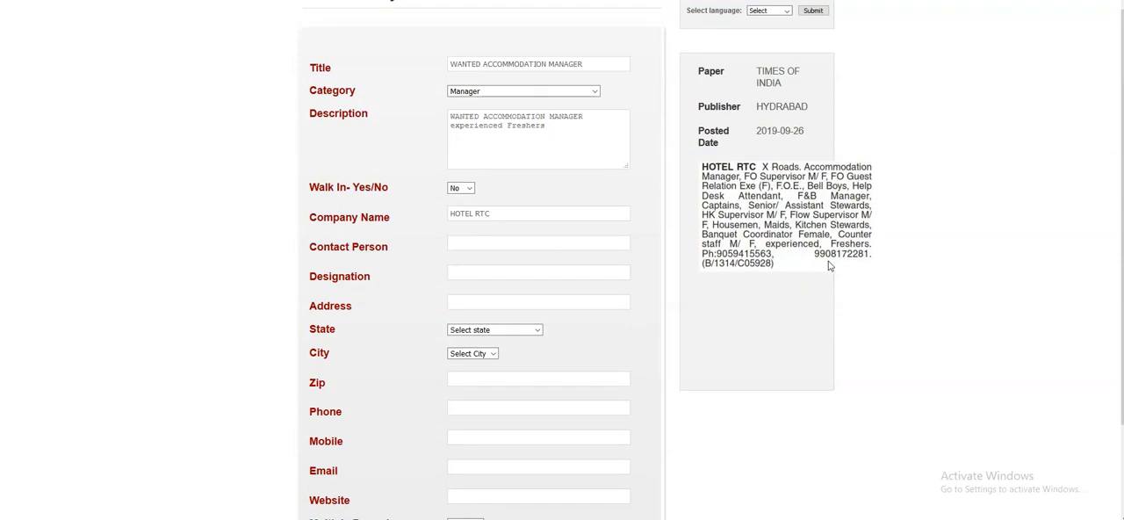
pyautogui.write('Shanthi')
pyautogui.press('BackSpace')
pyautogui.press('BackSpace')
pyautogui.press('BackSpace')
pyautogui.press('BackSpace')
pyautogui.press('BackSpace')
pyautogui.press('BackSpace')
pyautogui.write('HANTH')
pyautogui.write('I')
pyautogui.press('BackSpace')
pyautogui.press('BackSpace')
pyautogui.press('BackSpace')
pyautogui.press('BackSpace')
pyautogui.press('BackSpace')
pyautogui.press('BackSpace')
pyautogui.press('BackSpace')
# - Enter NIL for both contact person and designation, and fill in the hotel's address from the advertisement
pyautogui.write('NB')
pyautogui.write('NIL')
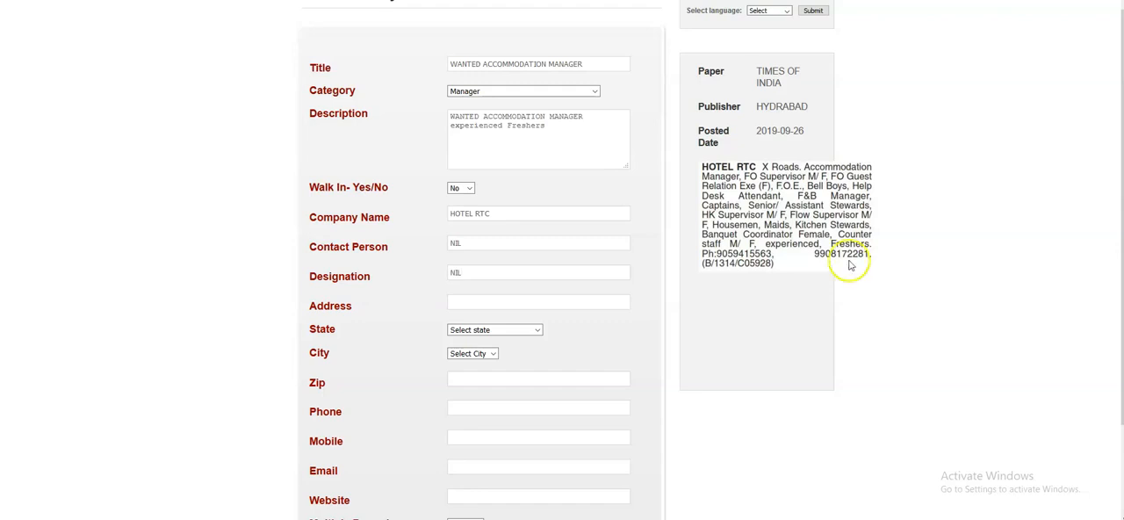
pyautogui.write('X Roads')
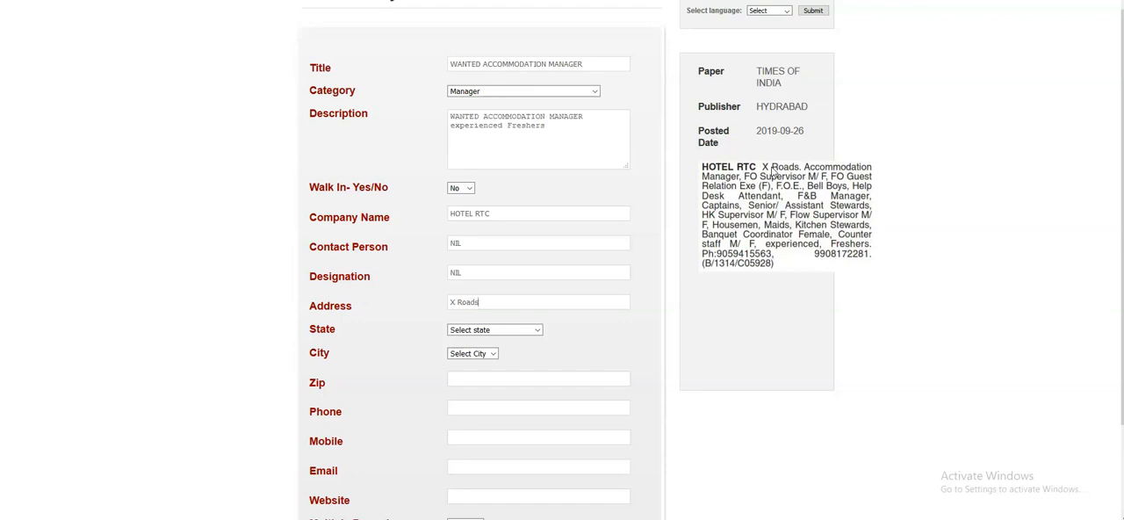
pyautogui.click(564, 298)
pyautogui.moveTo(478, 302); pyautogui.dragTo(439, 300)
pyautogui.click(499, 300)
# - Set the state to Telangana and the city to Hyderabad, matching the advertisement's publisher location
pyautogui.click(757, 105)
pyautogui.moveTo(757, 104); pyautogui.dragTo(810, 106)
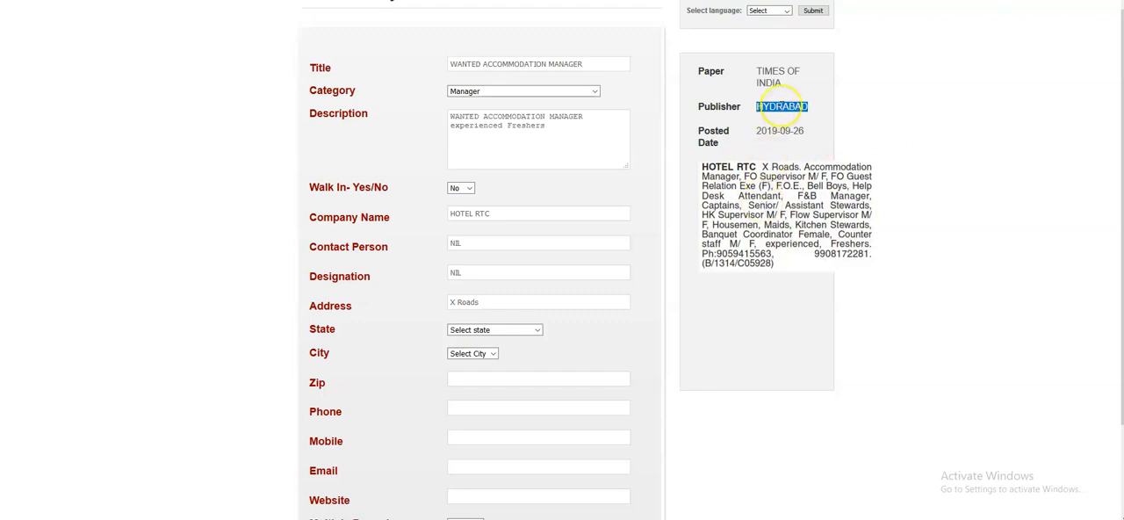
pyautogui.click(520, 331)
pyautogui.write('te')
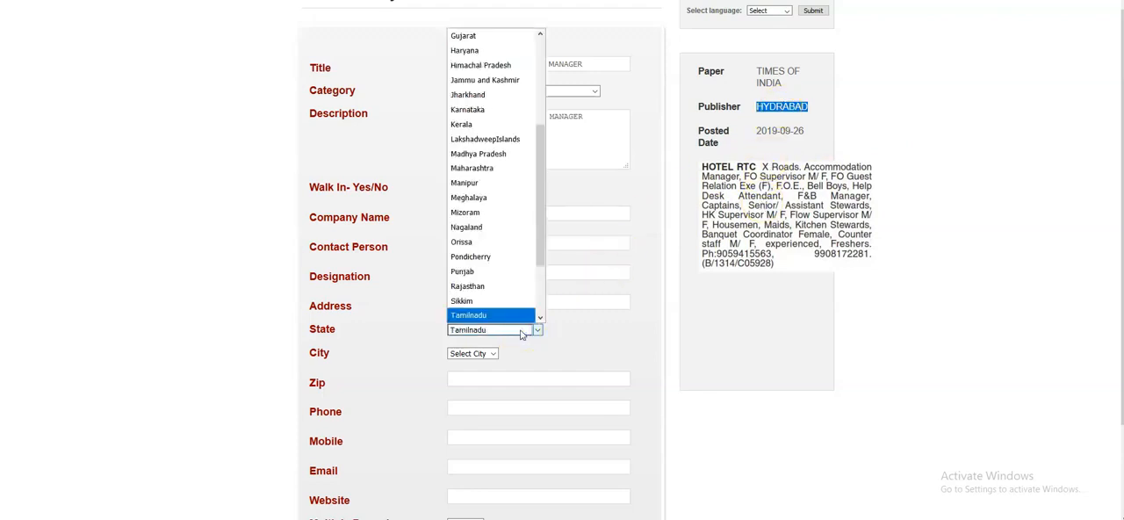
pyautogui.click(523, 332)
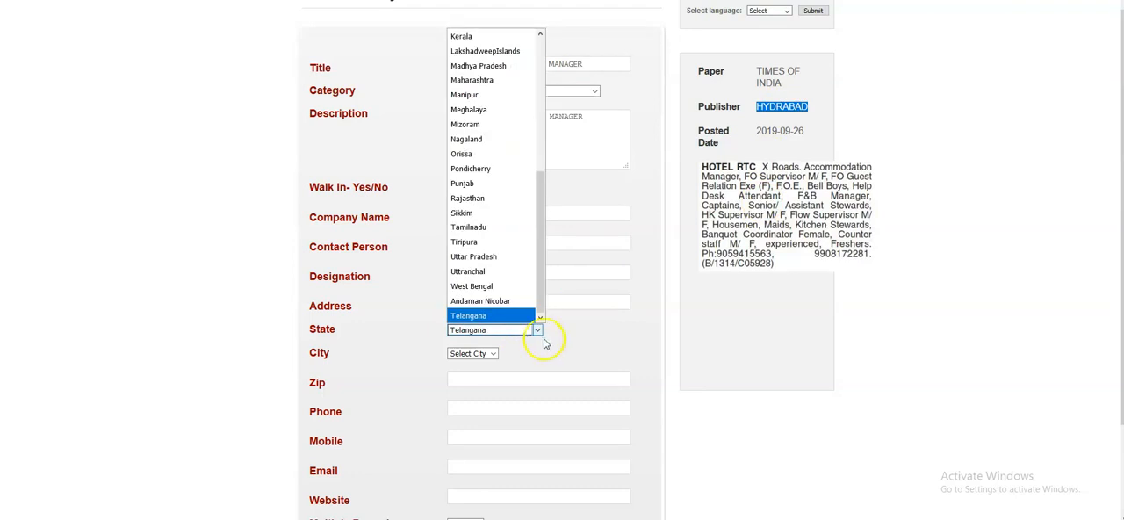
pyautogui.click(481, 353)
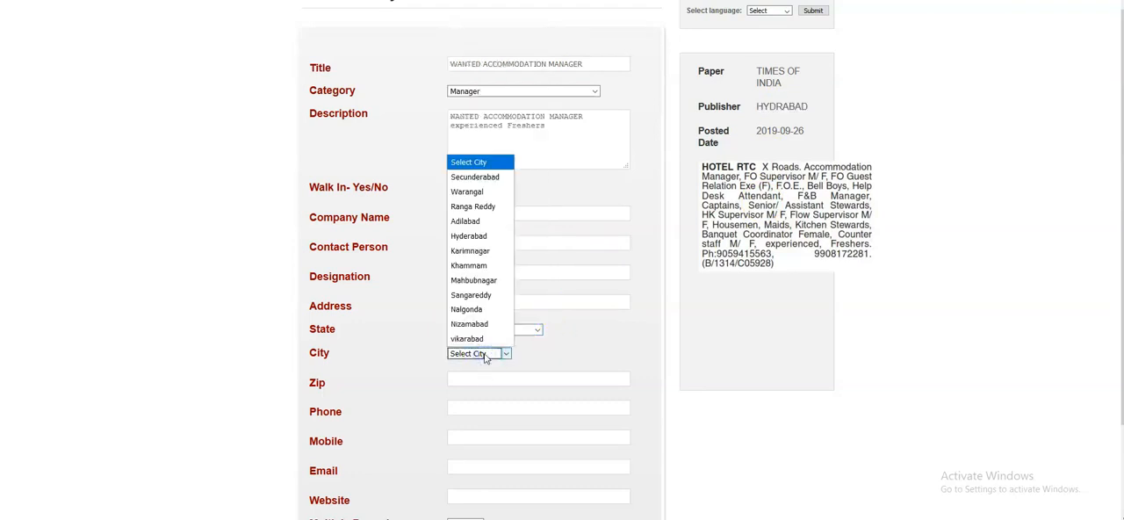
pyautogui.write('h')
pyautogui.click(546, 356)
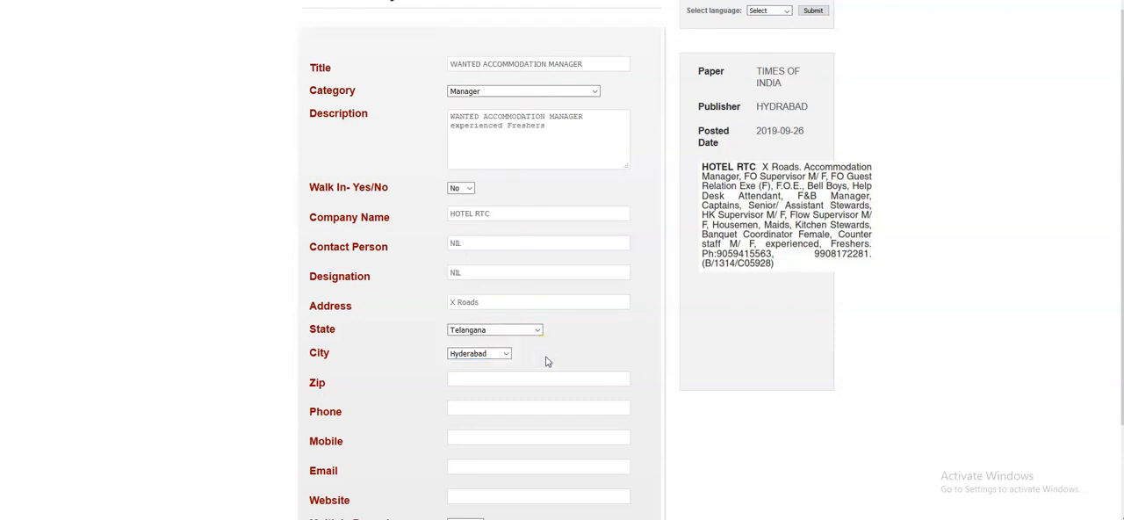
# - Enter 0 for both zip and phone, and fill in the mobile field with the advertisement's first contact number
pyautogui.click(542, 377)
pyautogui.scroll(-3, 603, 333)
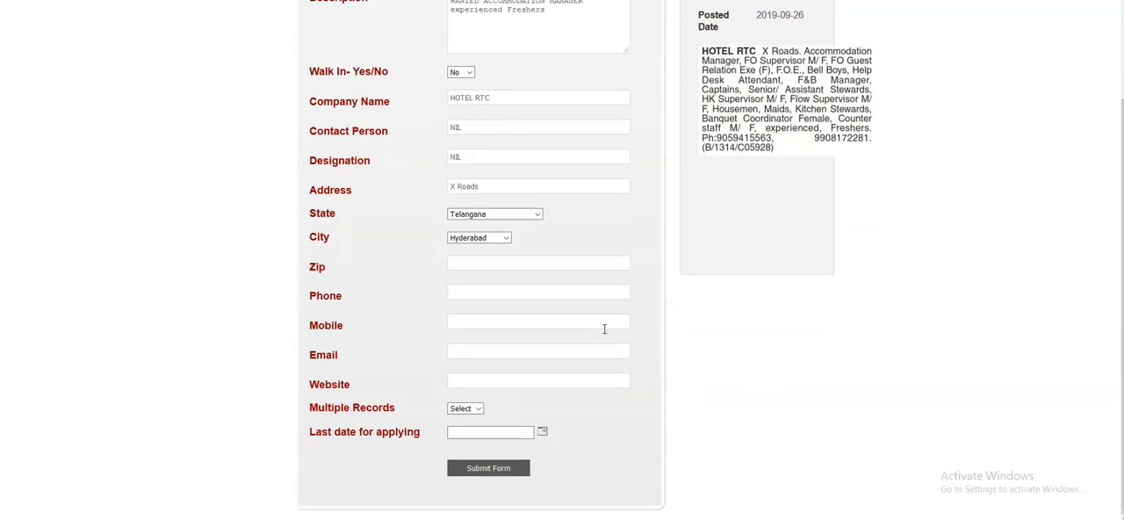
pyautogui.write('0')
pyautogui.write('0')
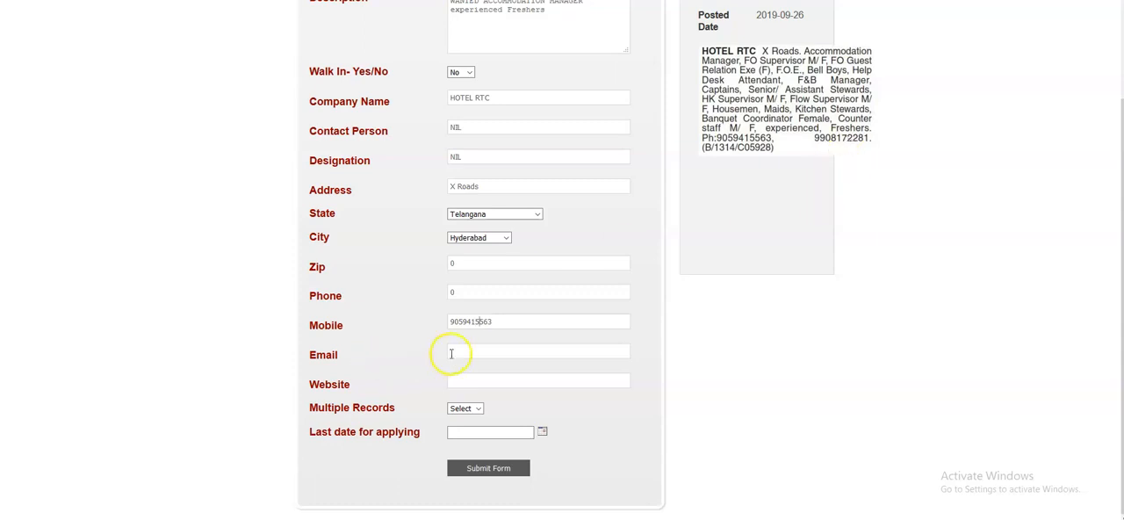
pyautogui.click(519, 321)
# - Enter NIL for both the email and the website
pyautogui.press('Tab')
pyautogui.write('nil')
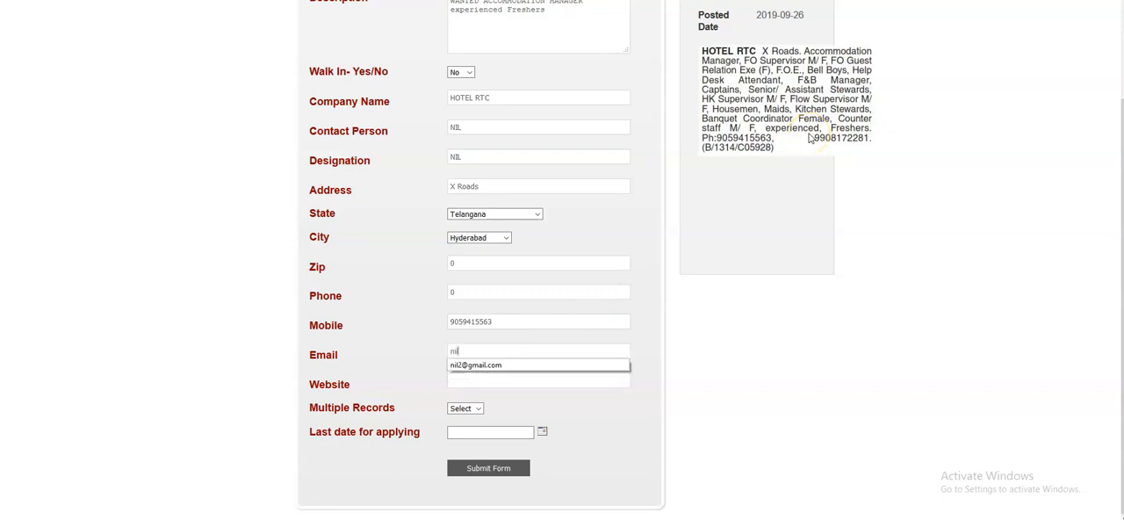
pyautogui.press('BackSpace')
pyautogui.press('BackSpace')
pyautogui.press('BackSpace')
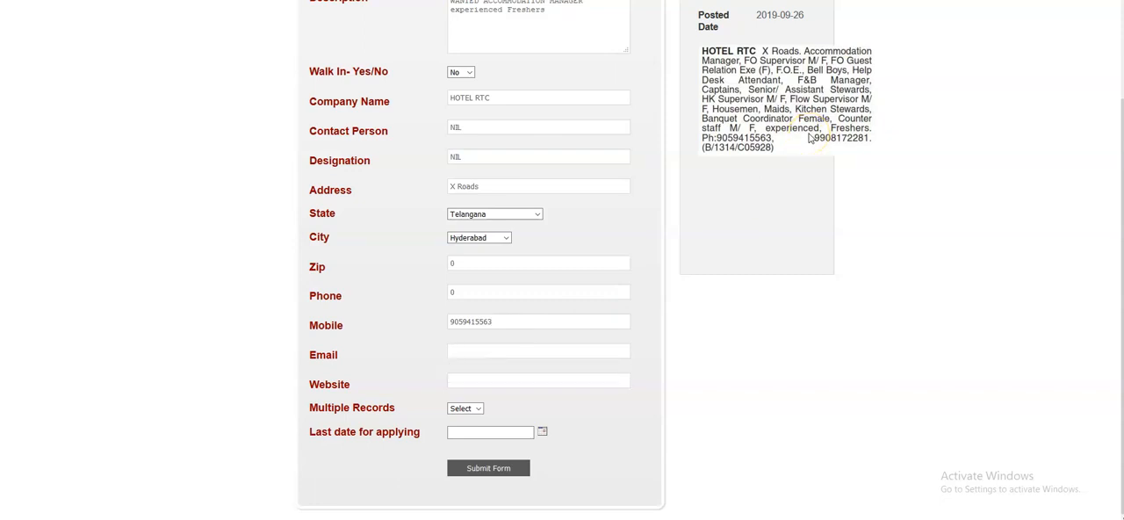
pyautogui.write('NIL')
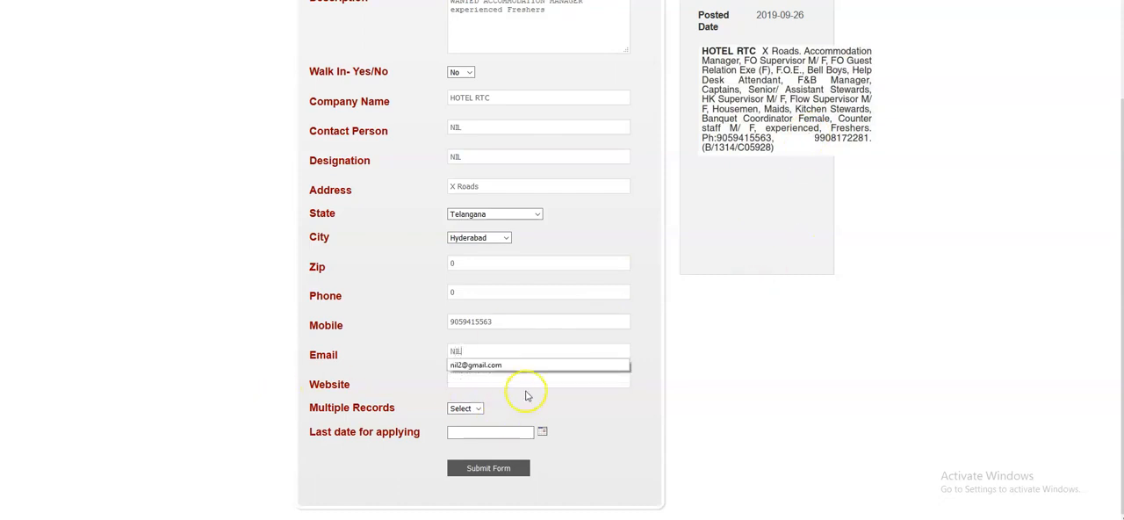
pyautogui.click(760, 377)
pyautogui.click(527, 377)
pyautogui.write('NIL')
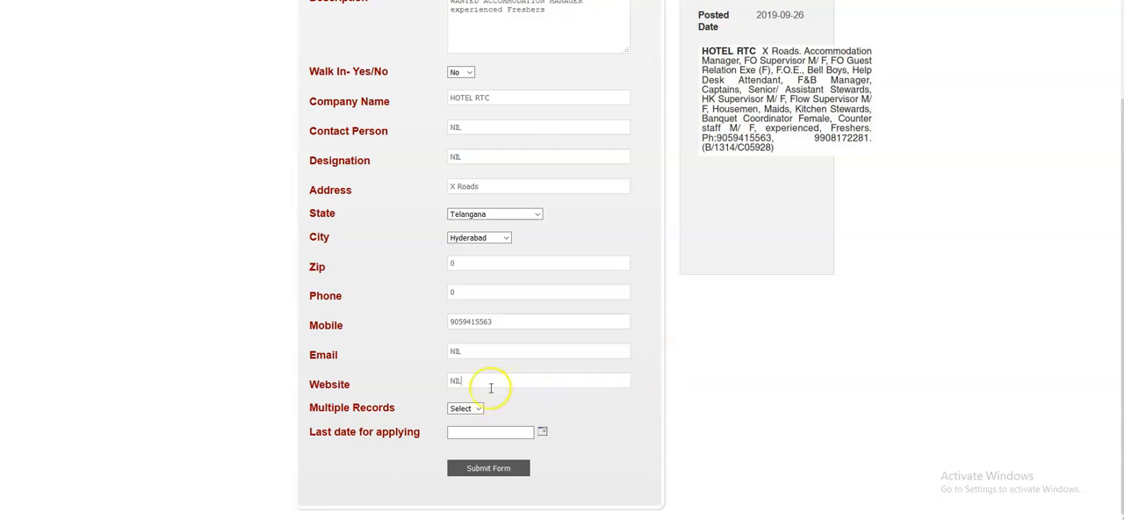
# - Set Multiple Records to Yes, since the advertisement lists several positions
pyautogui.click(465, 408)
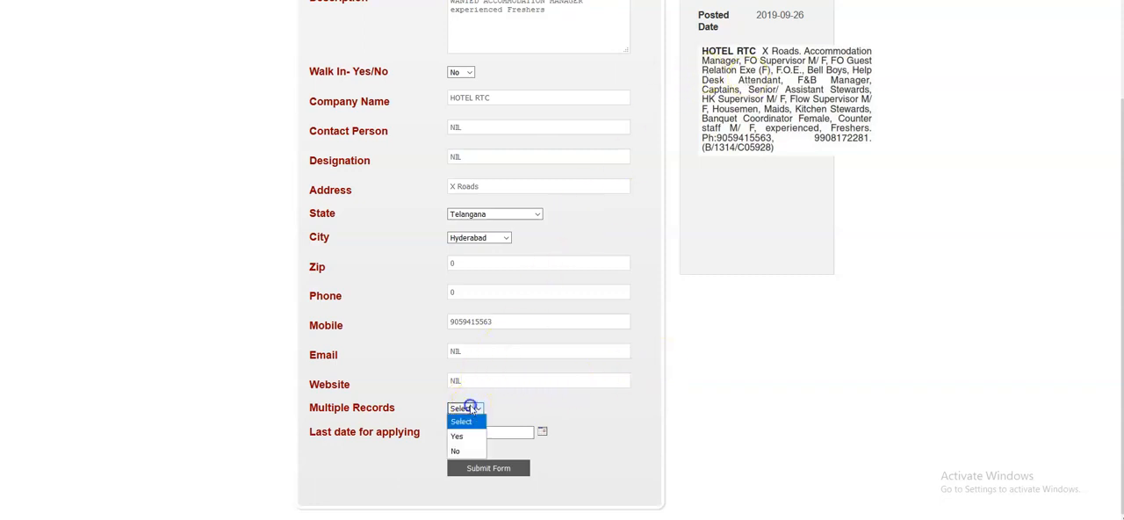
pyautogui.click(461, 437)
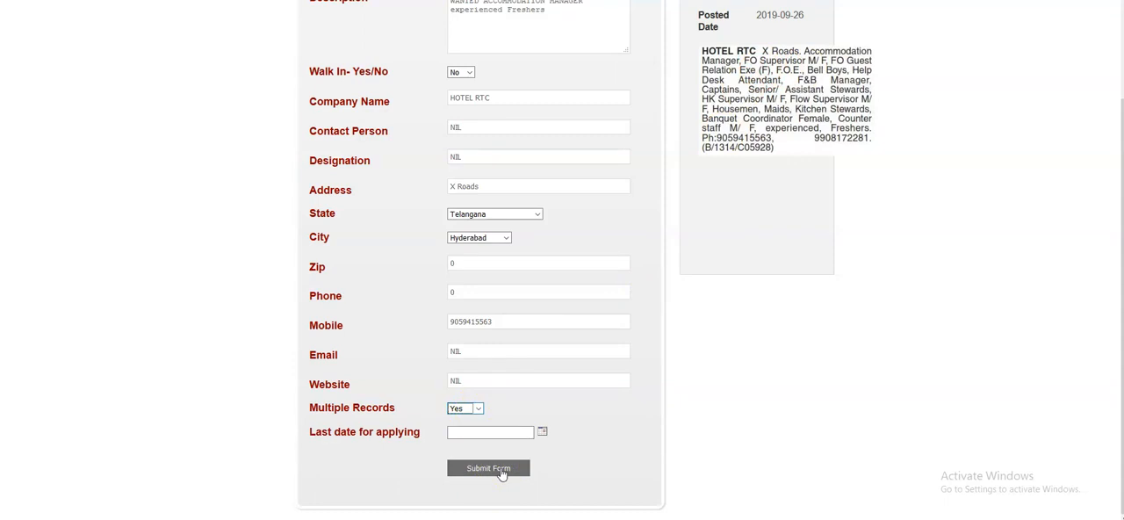
pyautogui.click(478, 409)
pyautogui.click(459, 452)
pyautogui.click(478, 408)
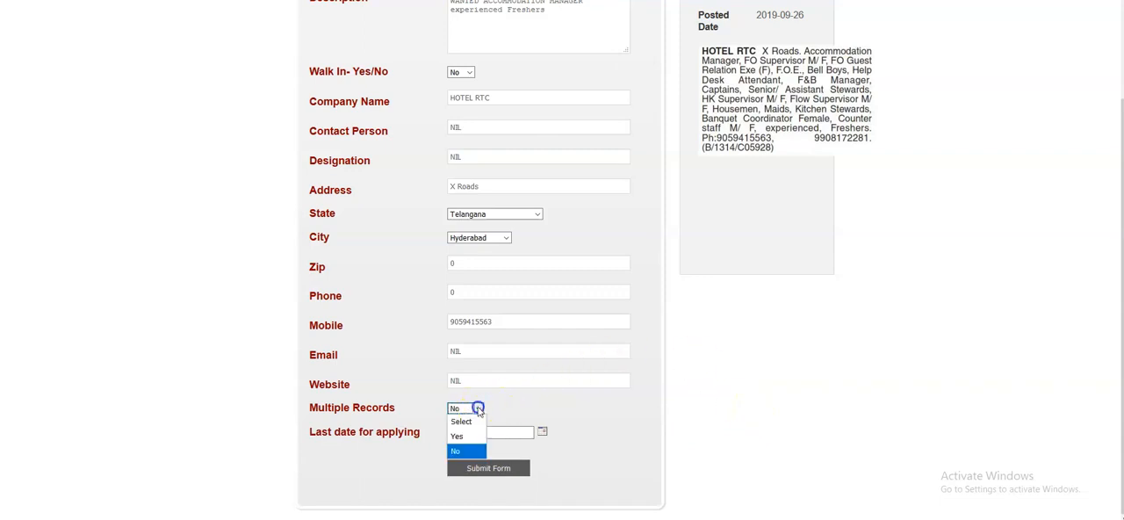
pyautogui.click(466, 437)
# - Enter NIL as the last date for applying and check the entries against the advertisement
pyautogui.click(461, 432)
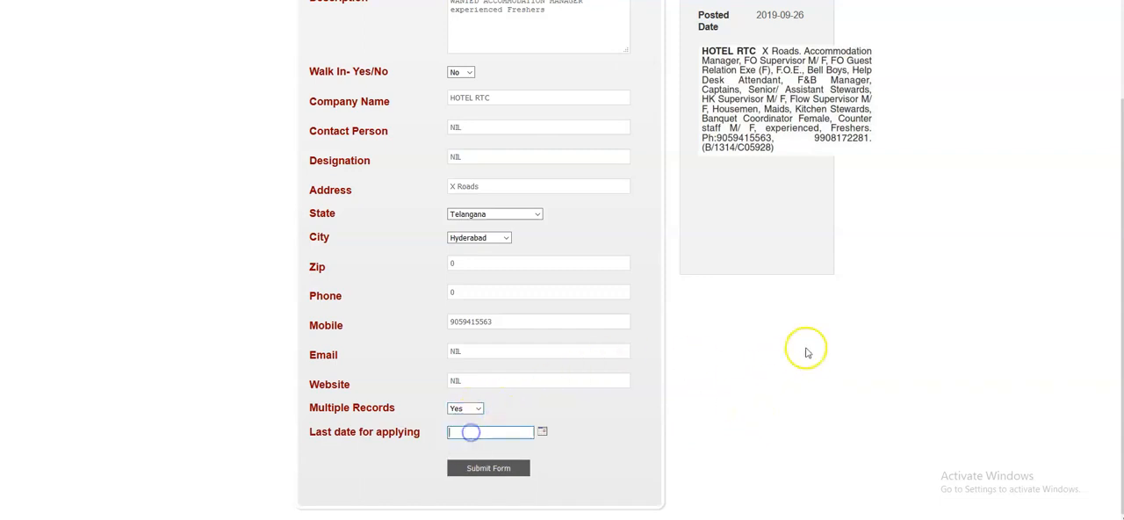
pyautogui.write('NIL')
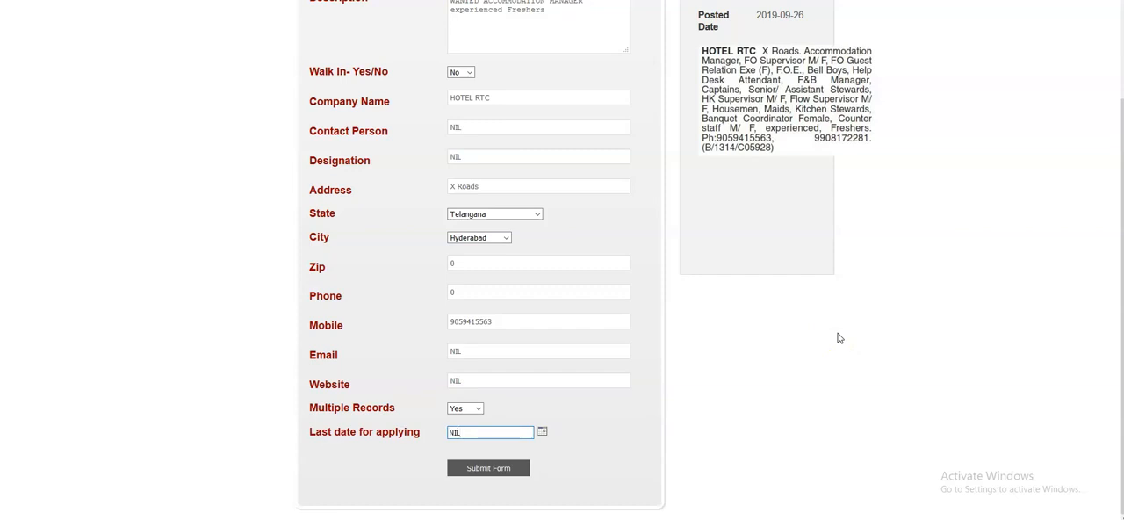
pyautogui.scroll(2, 839, 338)
pyautogui.scroll(-1, 702, 106)
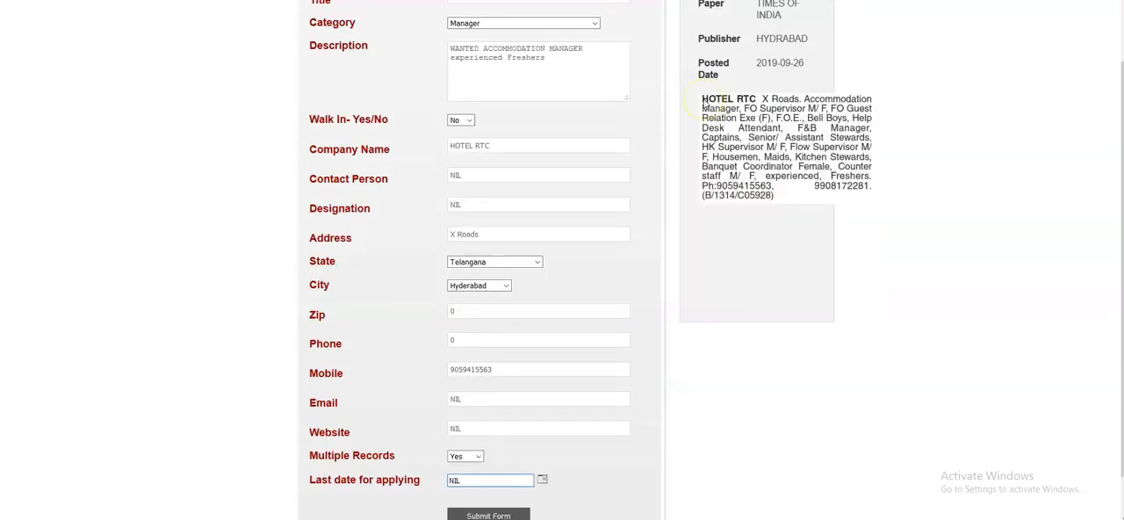
pyautogui.scroll(-1, 703, 106)
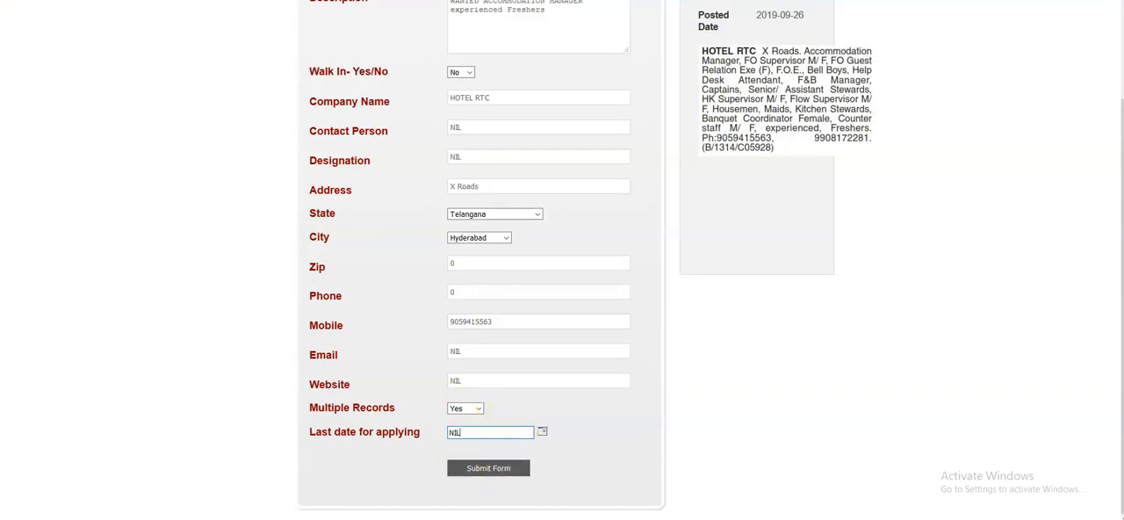
pyautogui.click(475, 519)
# - Replace the title with the matrimonial example WANTED BRIDE, trying WANTED GROOM first
pyautogui.scroll(2, 623, 181)
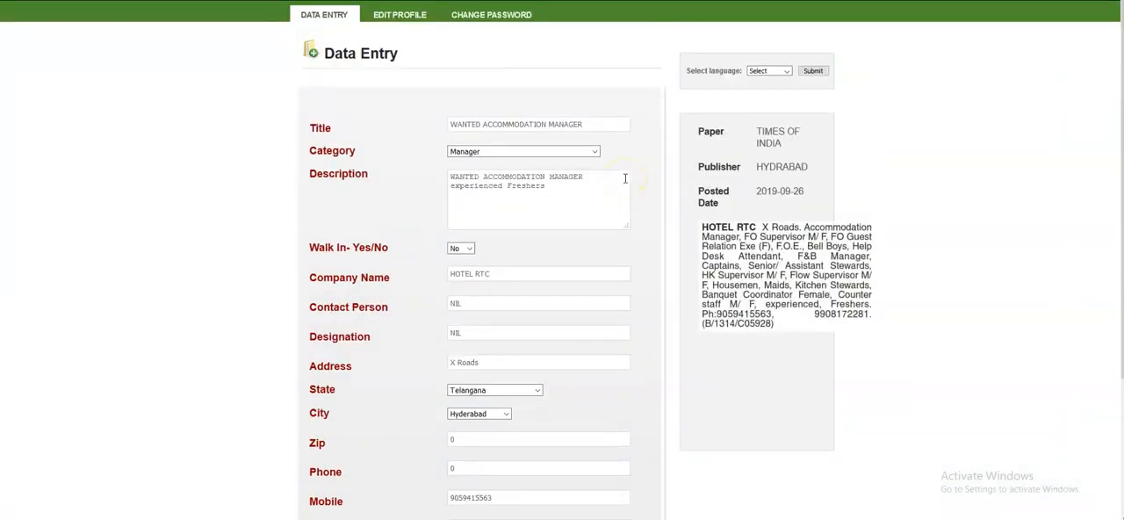
pyautogui.moveTo(583, 122); pyautogui.dragTo(436, 122)
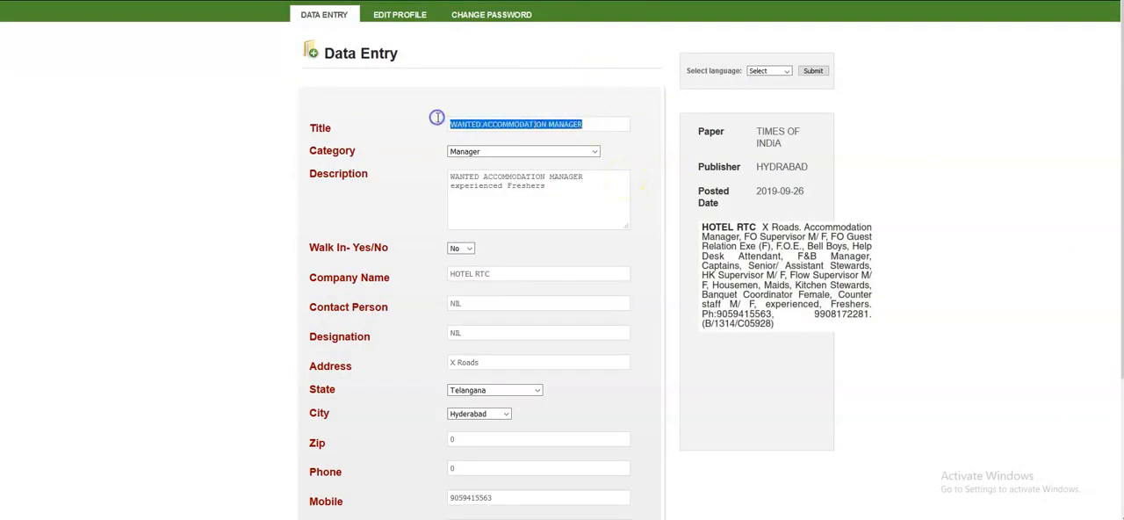
pyautogui.press('BackSpace')
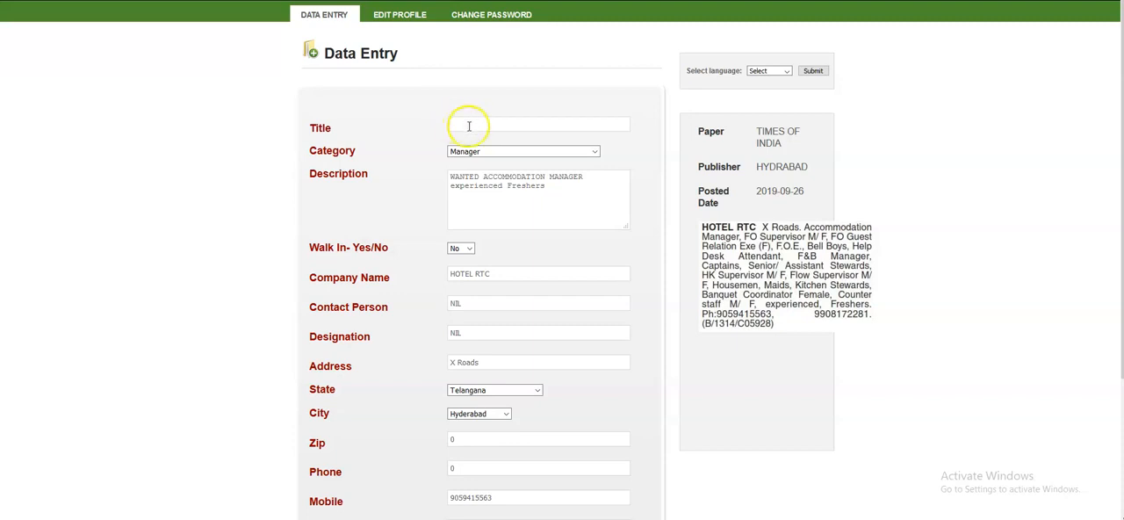
pyautogui.click(474, 123)
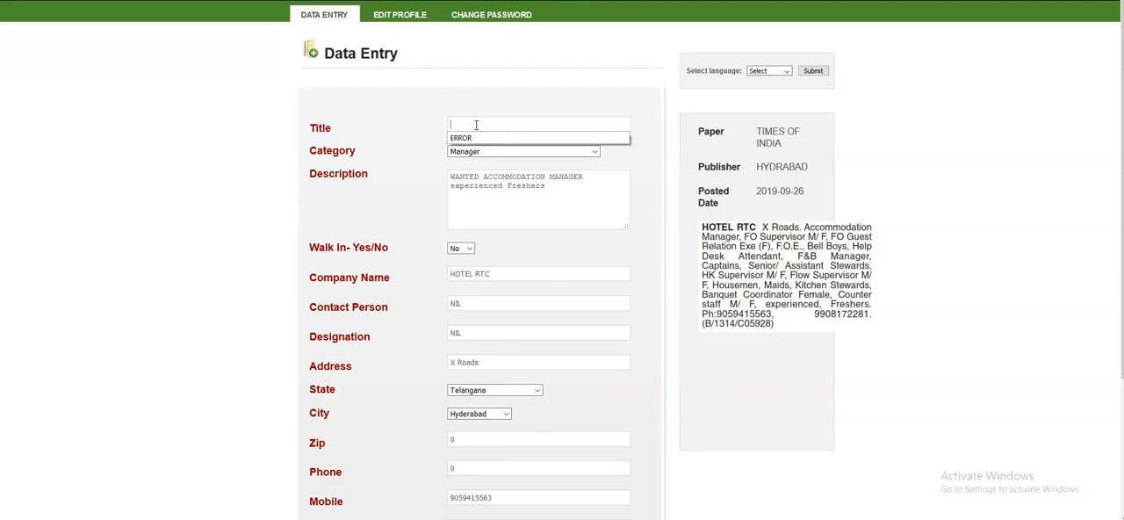
pyautogui.write('WANTED')
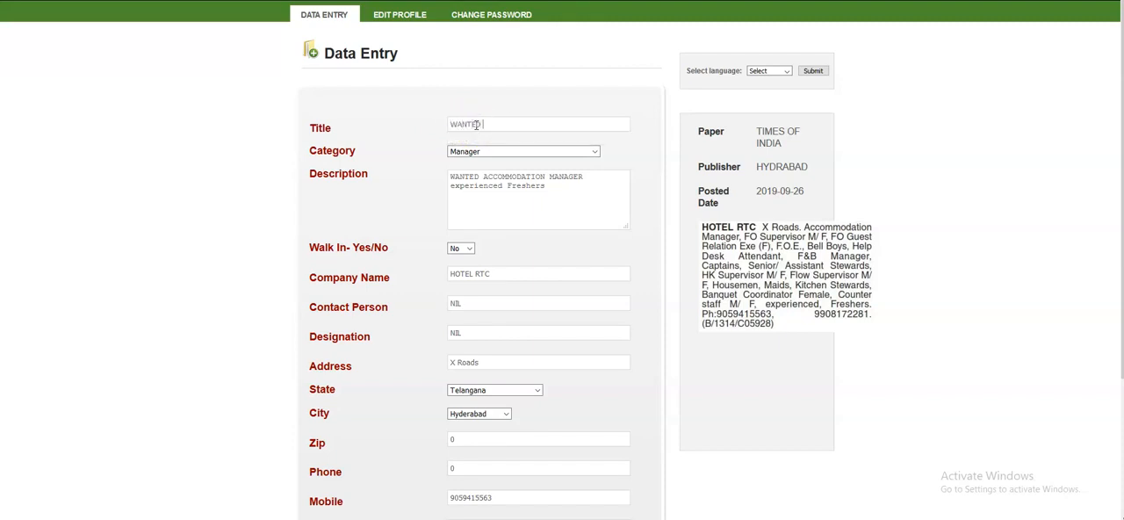
pyautogui.write(' GROOM')
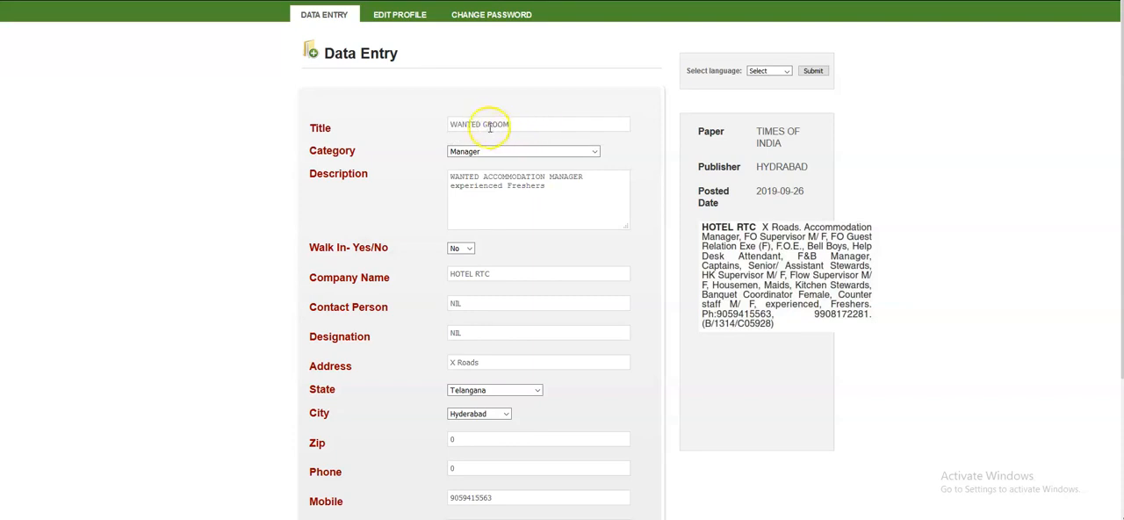
pyautogui.doubleClick(496, 125)
pyautogui.write('BRIDE')
pyautogui.press('Tab')
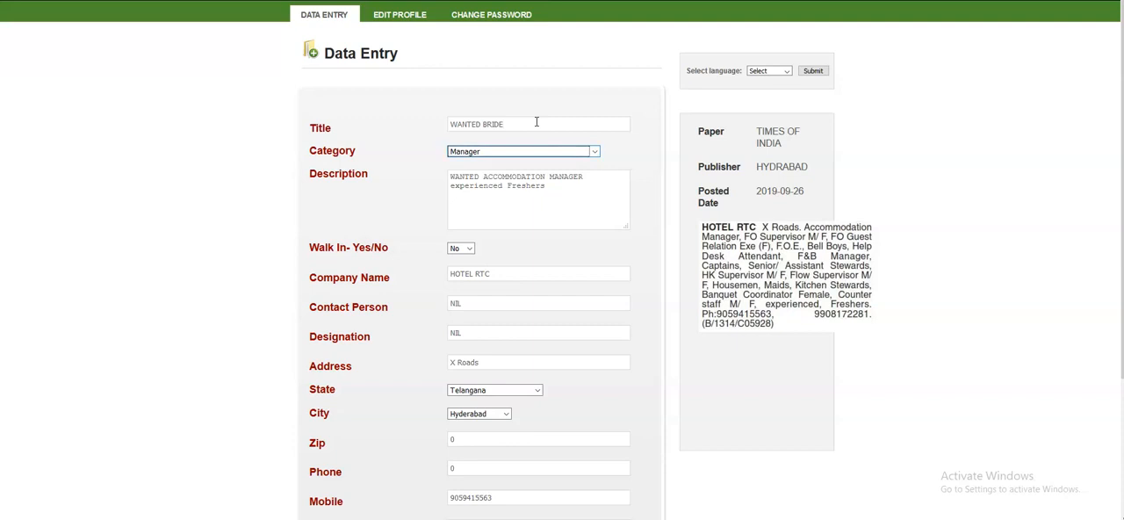
# - Set the category to groom for the matrimonial example
pyautogui.press('z')
pyautogui.press('b')
pyautogui.press('g')
pyautogui.press('g')
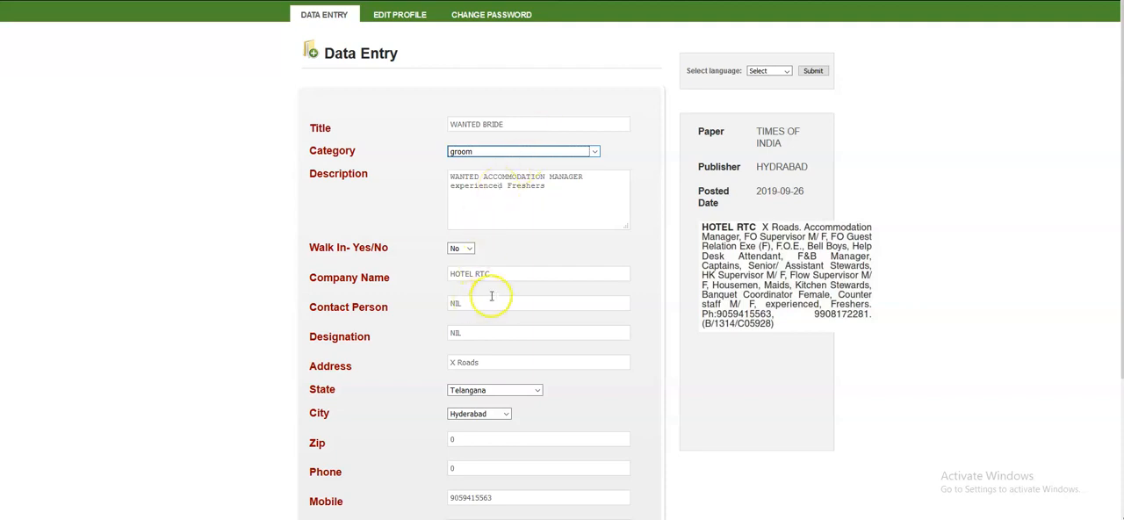
# - Set Multiple Records to No
pyautogui.doubleClick(455, 303)
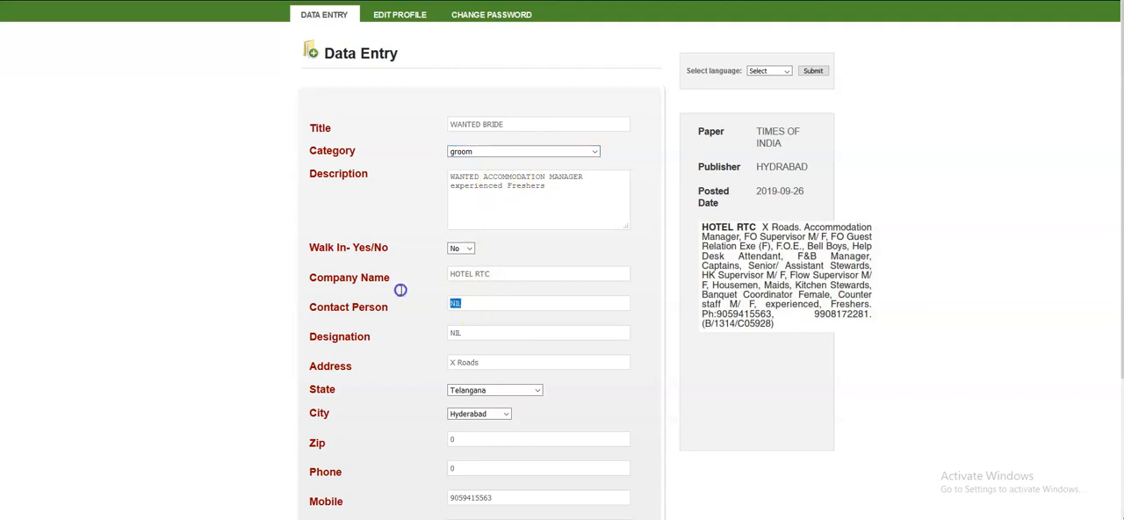
pyautogui.scroll(-3, 531, 254)
pyautogui.click(467, 409)
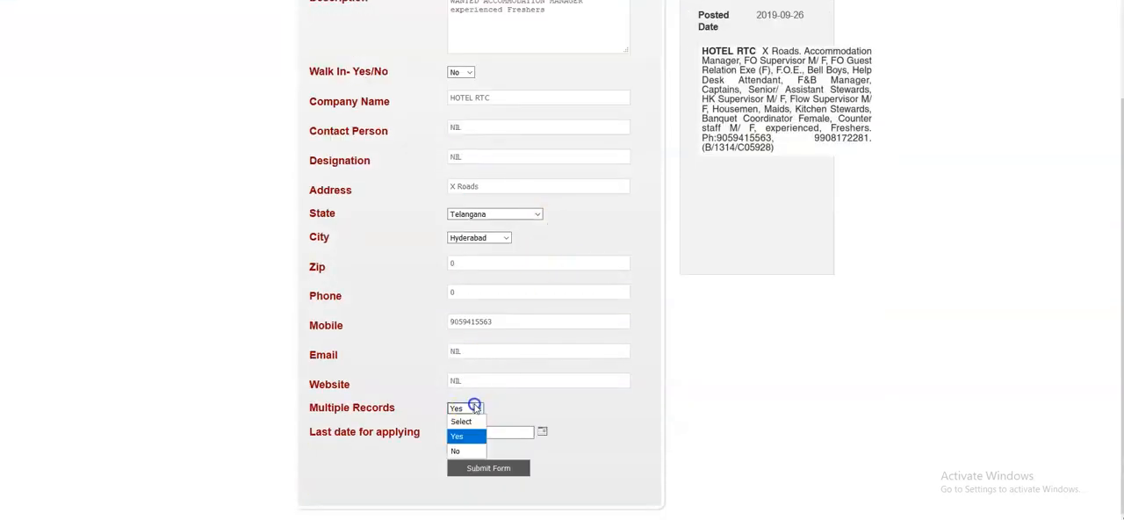
pyautogui.click(464, 452)
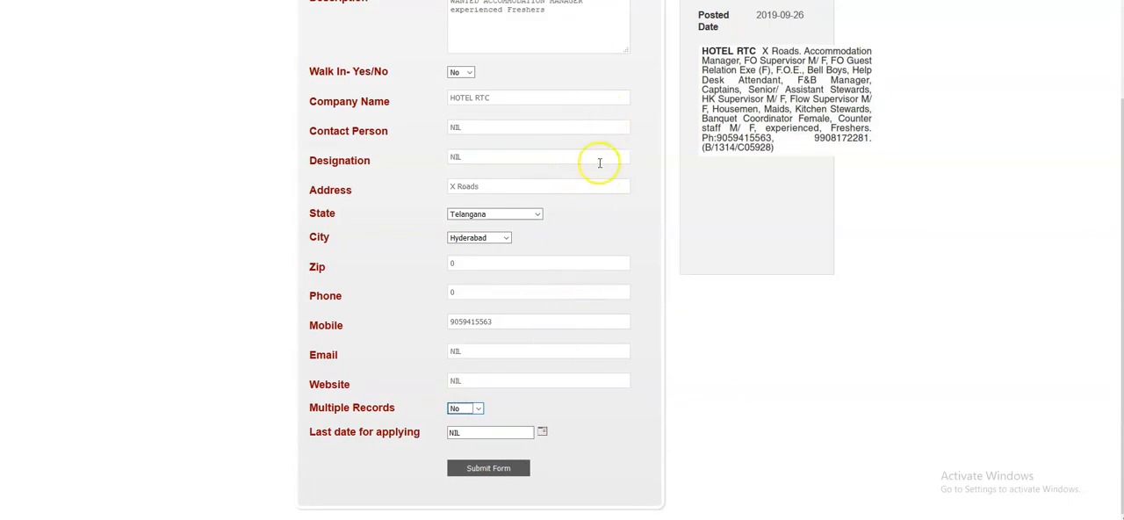
# - Change the title to the property example WANTED FLAT FOR SALE
pyautogui.scroll(3, 597, 161)
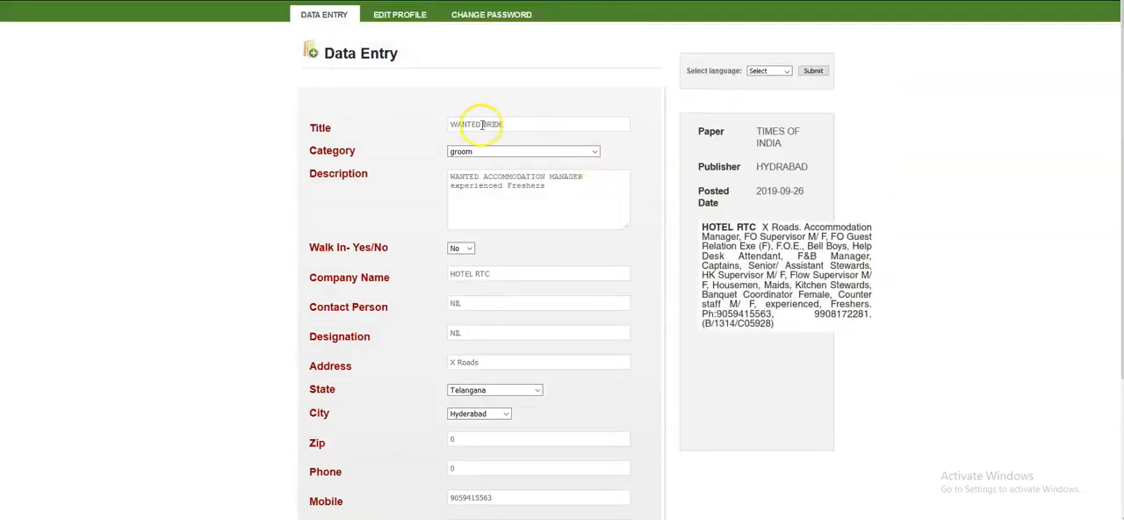
pyautogui.moveTo(482, 125); pyautogui.dragTo(523, 124)
pyautogui.press('BackSpace')
pyautogui.write('LAT FOR SALE')
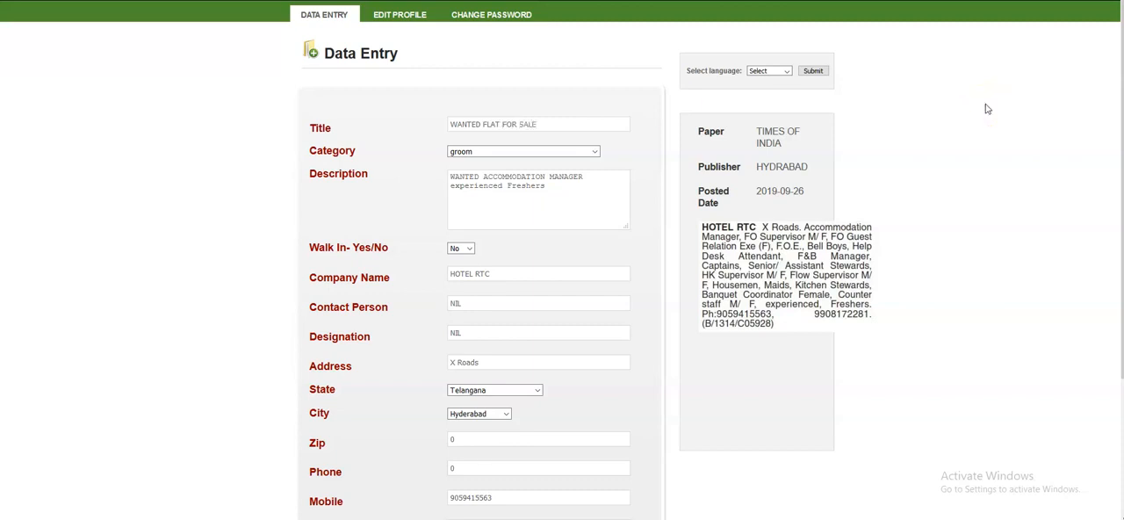
# - Try RENT and LEASE as the title's last word, and restore SALE
pyautogui.press('BackSpace')
pyautogui.press('BackSpace')
pyautogui.press('BackSpace')
pyautogui.write('RENT')
pyautogui.press('BackSpace')
pyautogui.press('BackSpace')
pyautogui.press('BackSpace')
pyautogui.press('BackSpace')
pyautogui.write('LEASE')
pyautogui.press('Down')
pyautogui.press('Down')
pyautogui.press('Down')
pyautogui.write('SALE')
pyautogui.press('Tab')
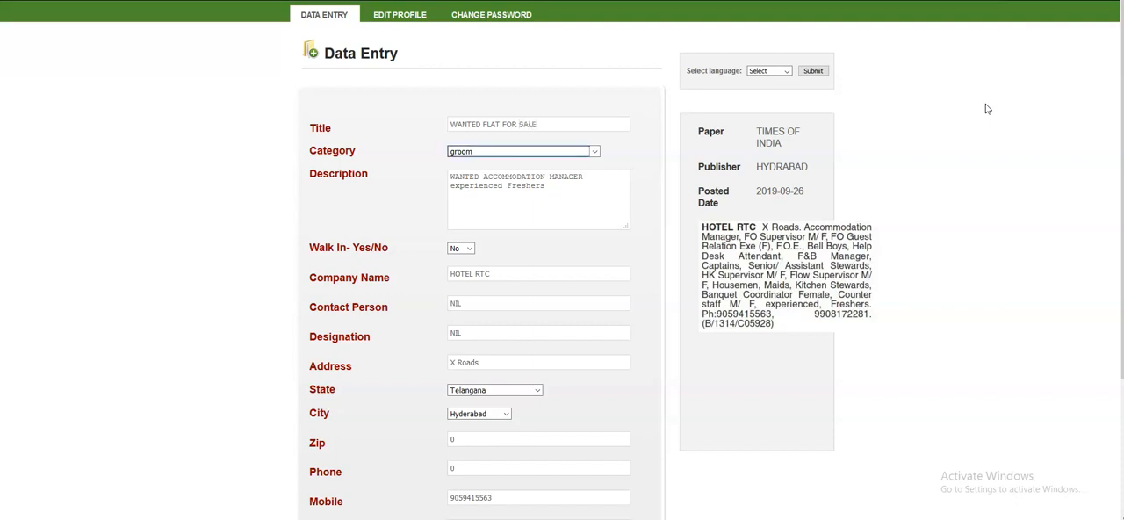
# - Choose the leas category for the property example
pyautogui.press('r')
pyautogui.press('e')
pyautogui.press('s')
pyautogui.press('a')
pyautogui.press('l')
pyautogui.press('e')
# - Clear the accommodation manager text from the description
pyautogui.moveTo(546, 186); pyautogui.dragTo(449, 164)
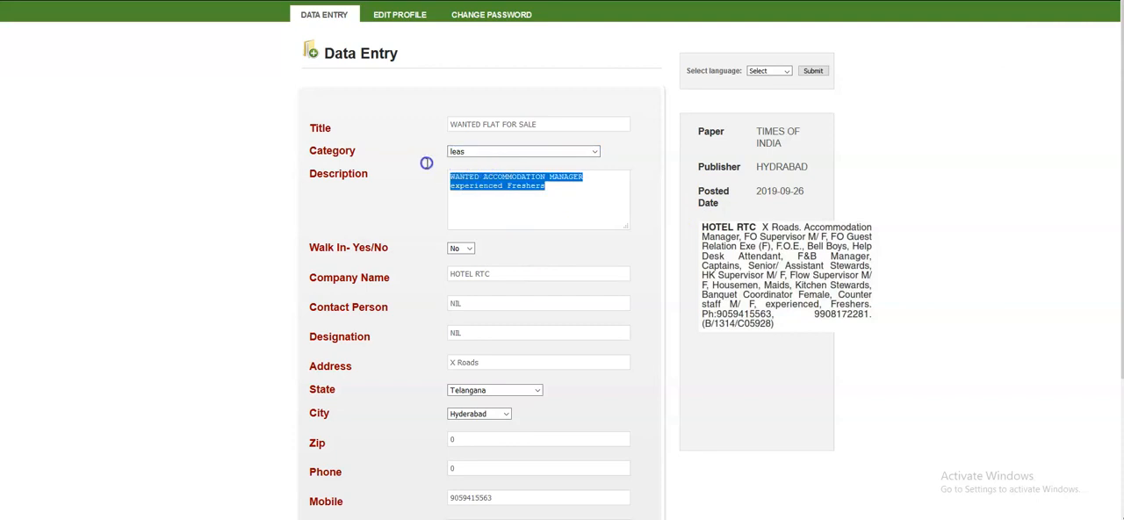
pyautogui.press('BackSpace')
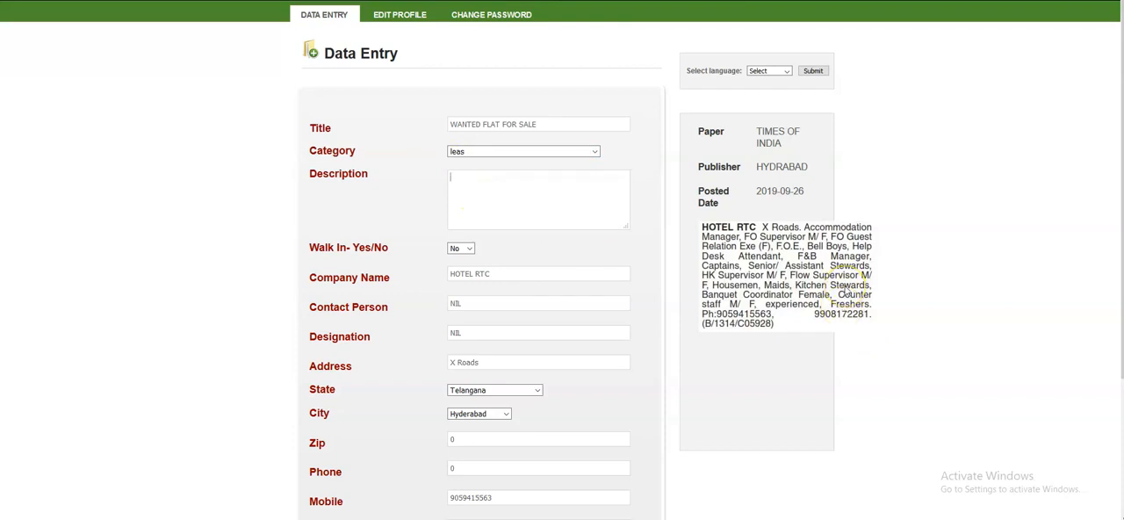
pyautogui.moveTo(532, 304); pyautogui.dragTo(418, 301)
pyautogui.scroll(-3, 542, 307)
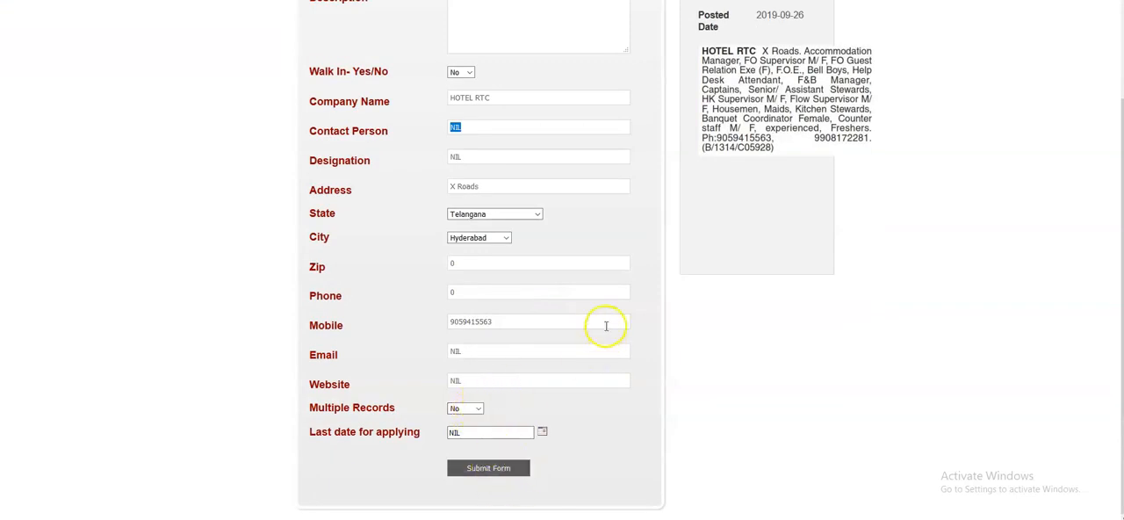
pyautogui.scroll(3, 632, 271)
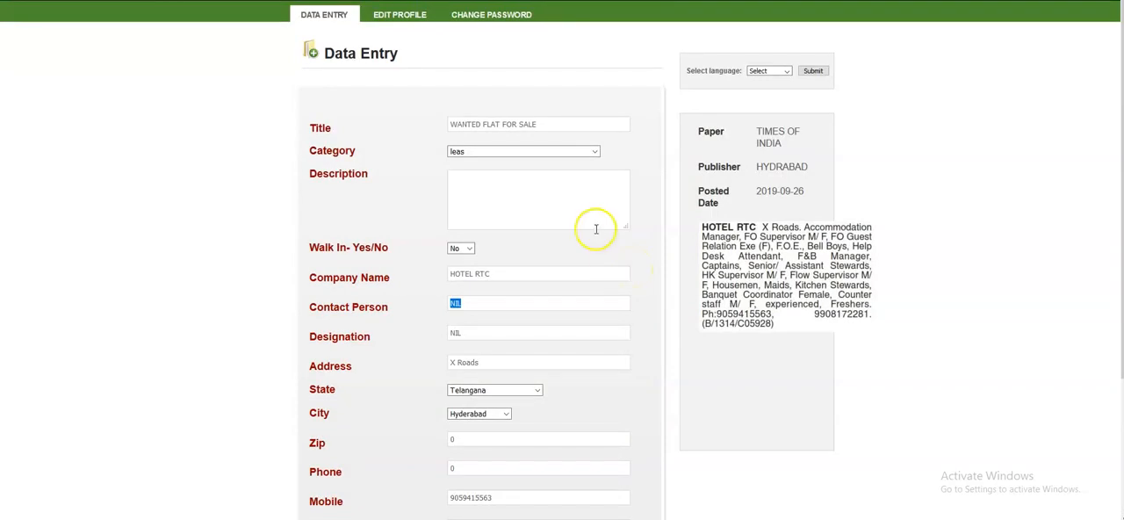
# - Replace the whole title with ERROR
pyautogui.click(544, 124)
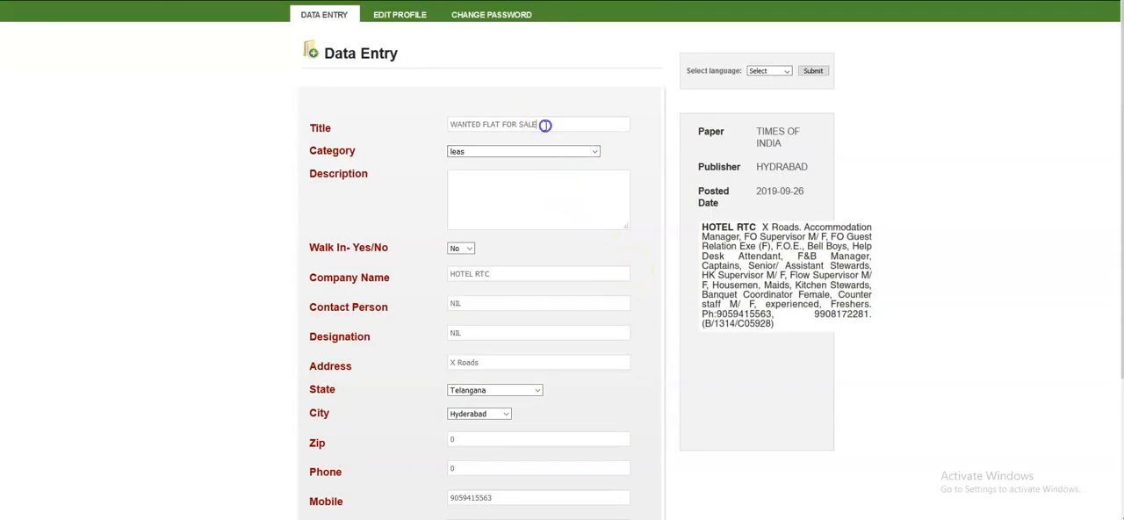
pyautogui.moveTo(544, 125); pyautogui.dragTo(374, 112)
pyautogui.press('BackSpace')
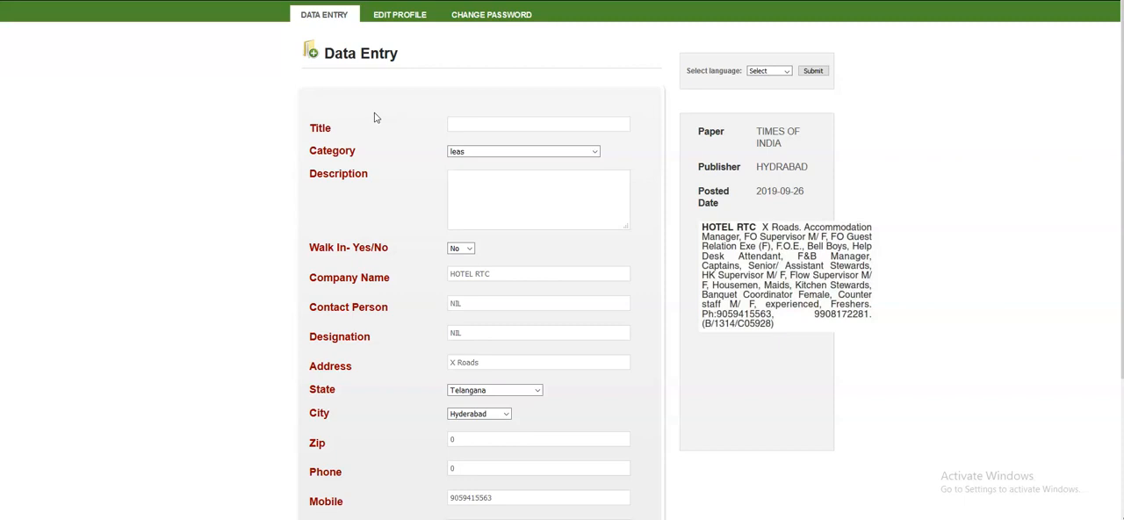
pyautogui.write('ERROR')
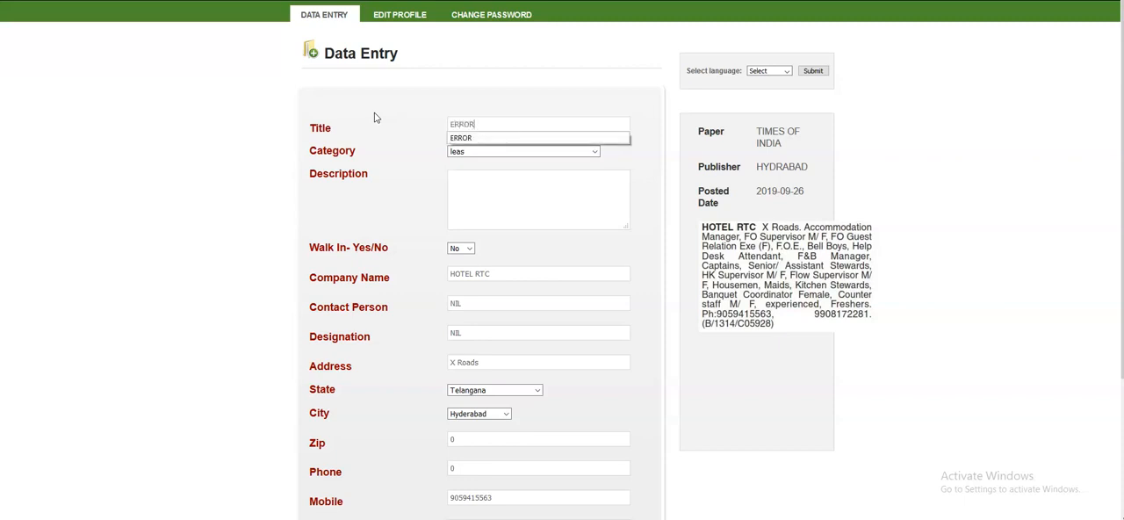
pyautogui.click(469, 118)
pyautogui.click(477, 208)
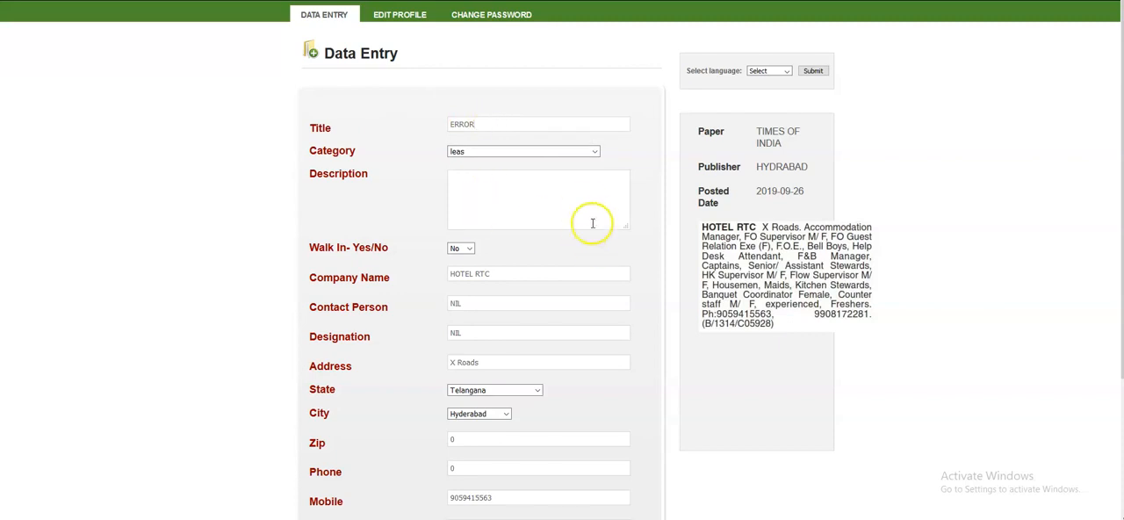
pyautogui.scroll(-2, 575, 179)
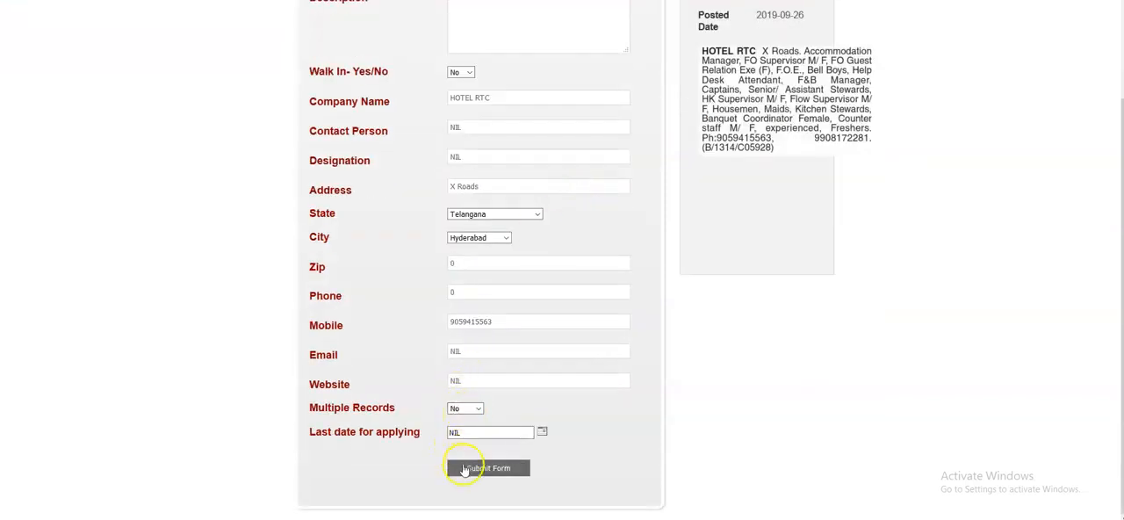
pyautogui.scroll(1, 594, 245)
pyautogui.scroll(2, 593, 245)
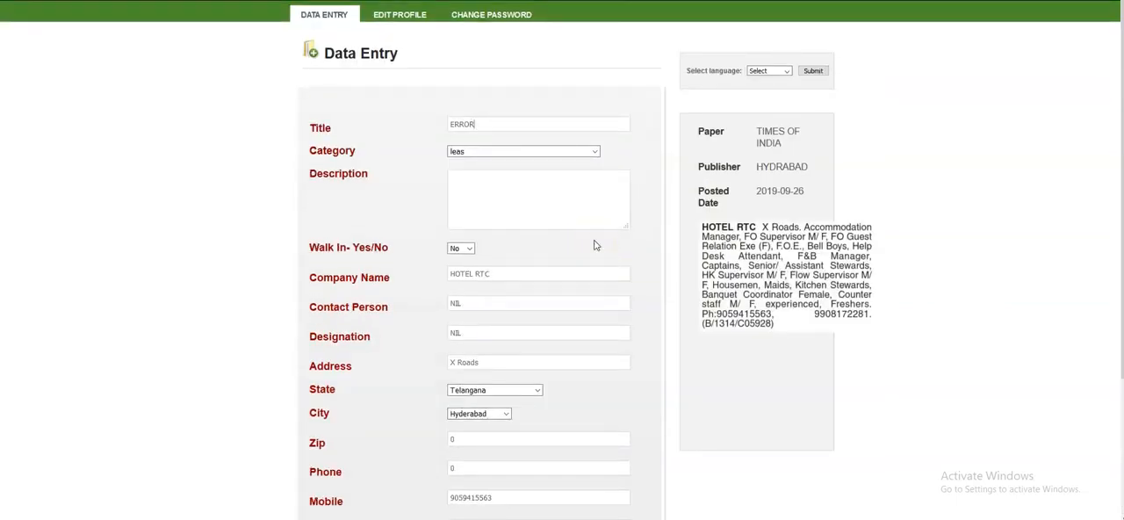
pyautogui.click(585, 215)
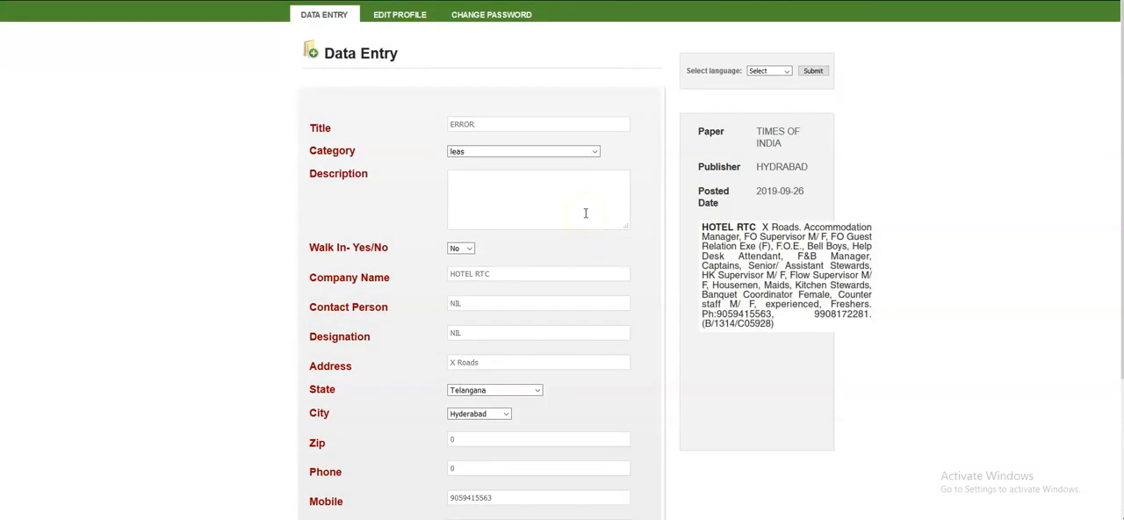